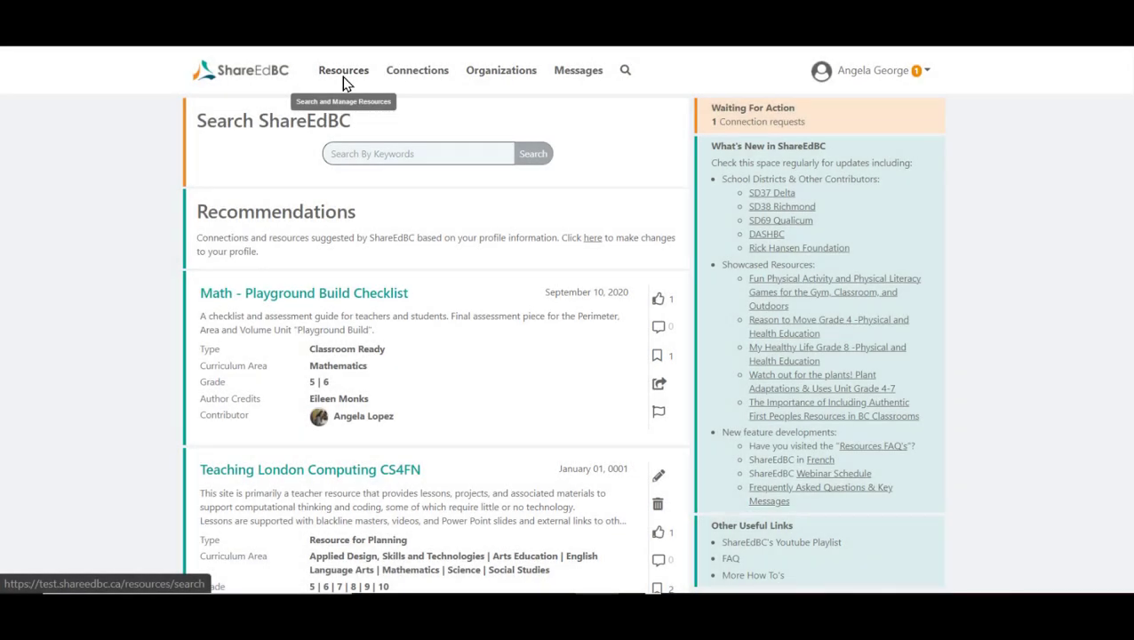
- Go to the Resources search page, which lists the existing resources
left_click(345, 78)
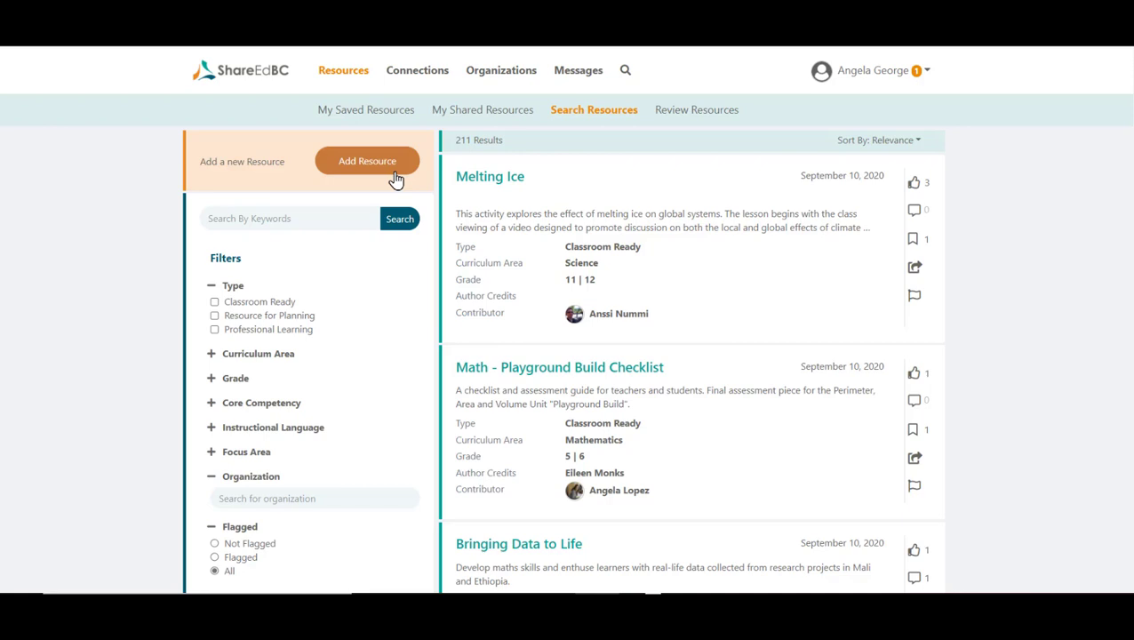
- Start a new resource and set its type to Classroom Ready
left_click(397, 176)
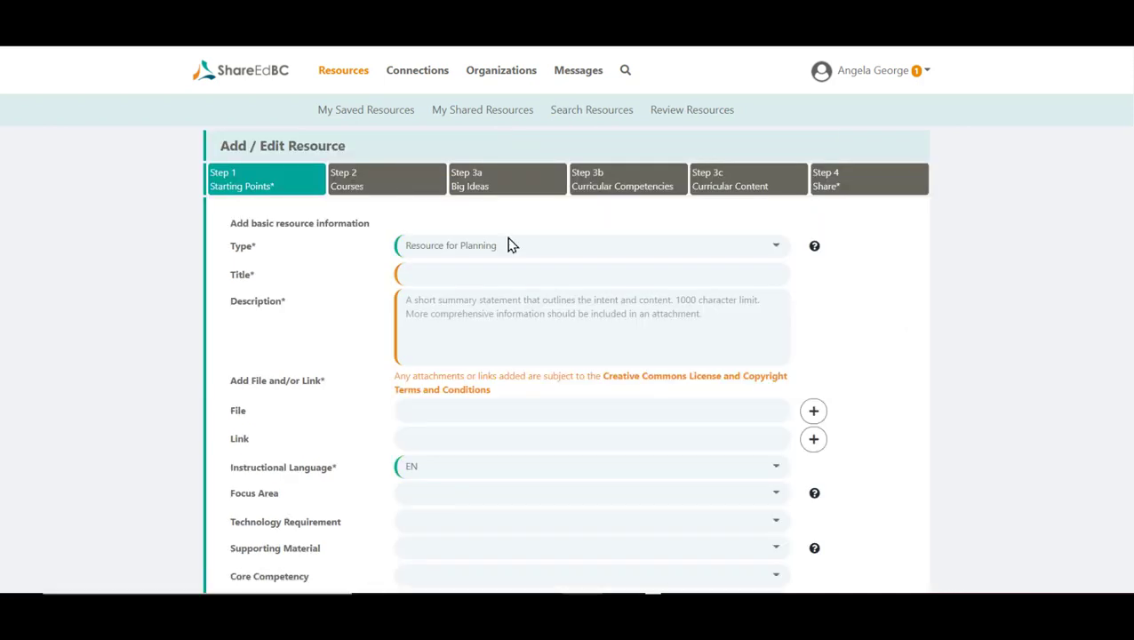
left_click(779, 251)
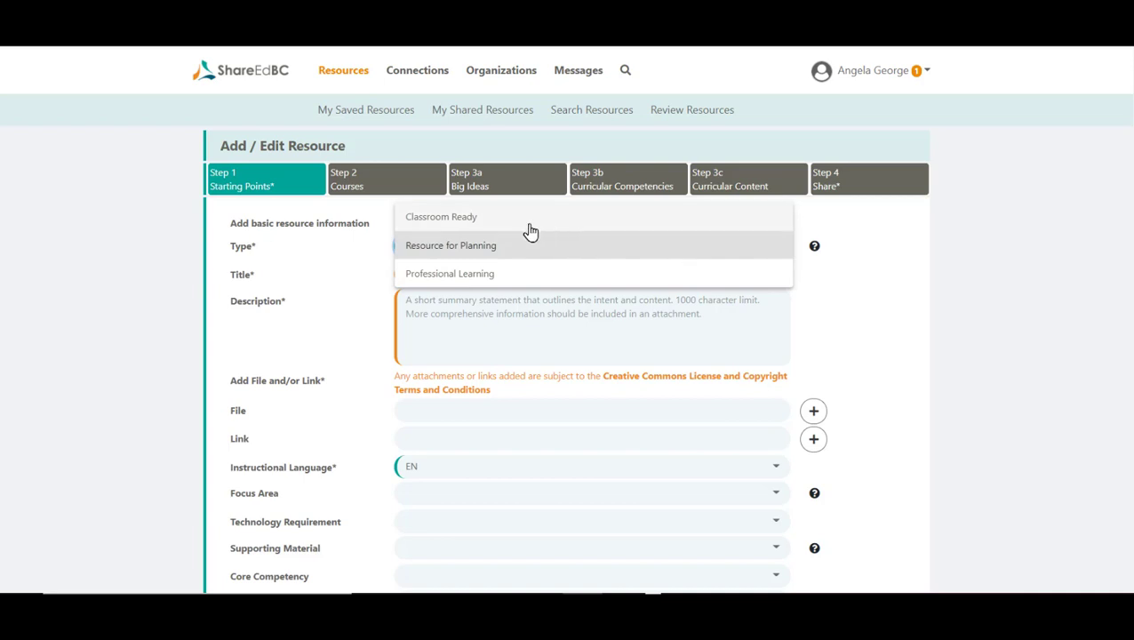
left_click(517, 222)
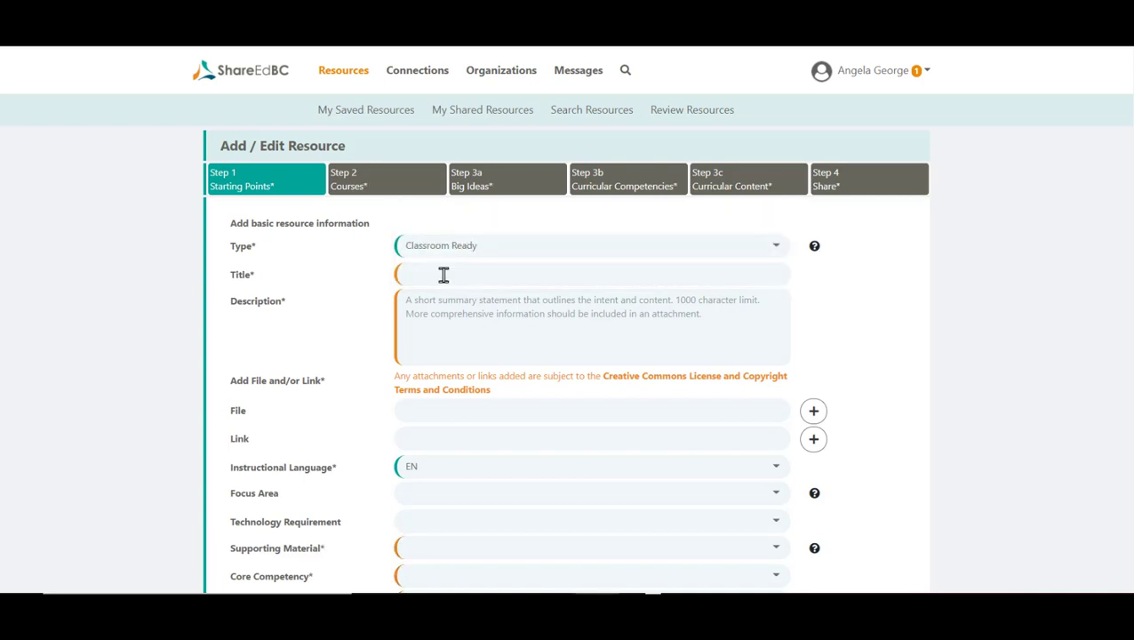
- Paste the title 'Dardevil Sphero Challenge' and the description, and attach Daredevil Sphero Challenge.docx
left_click(444, 276)
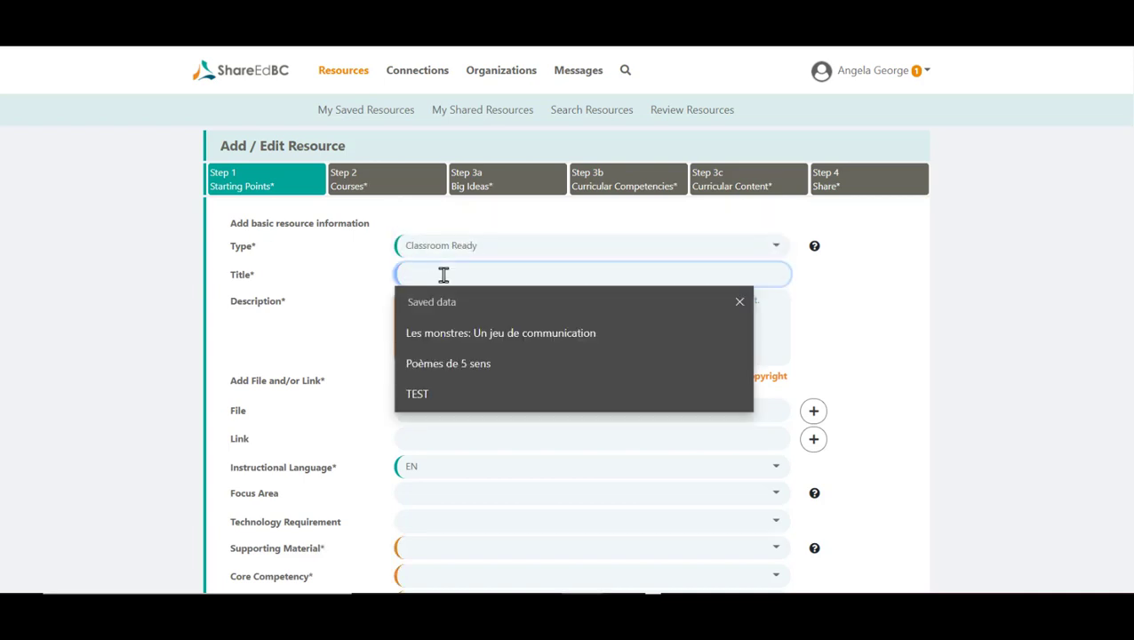
type("Dardevil Sphero Challenge")
left_click(413, 300)
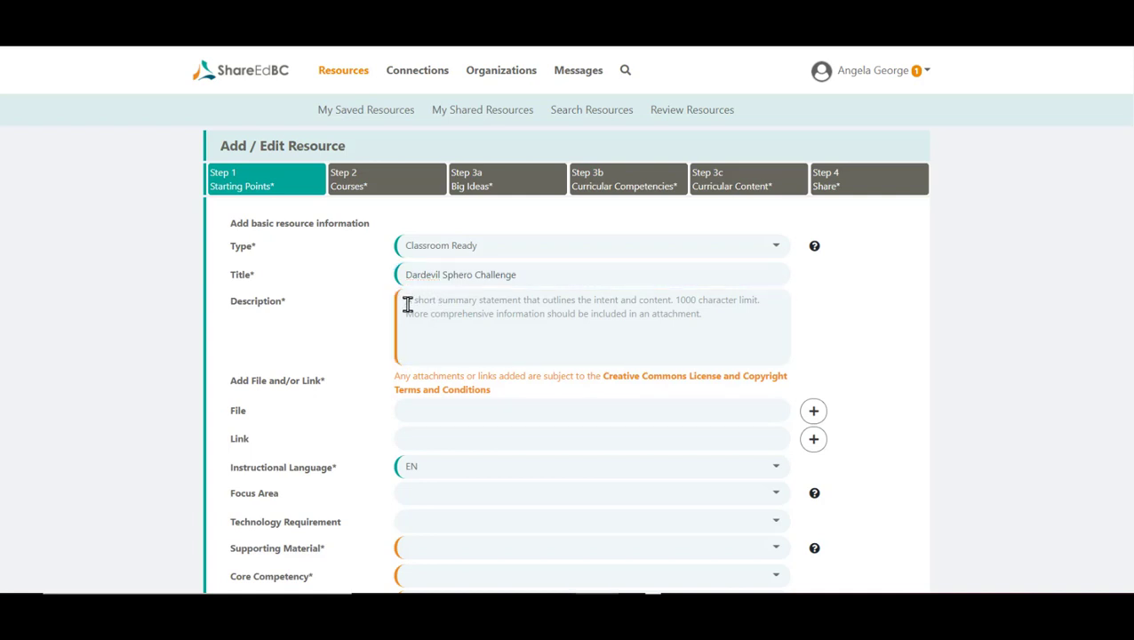
left_click(407, 304)
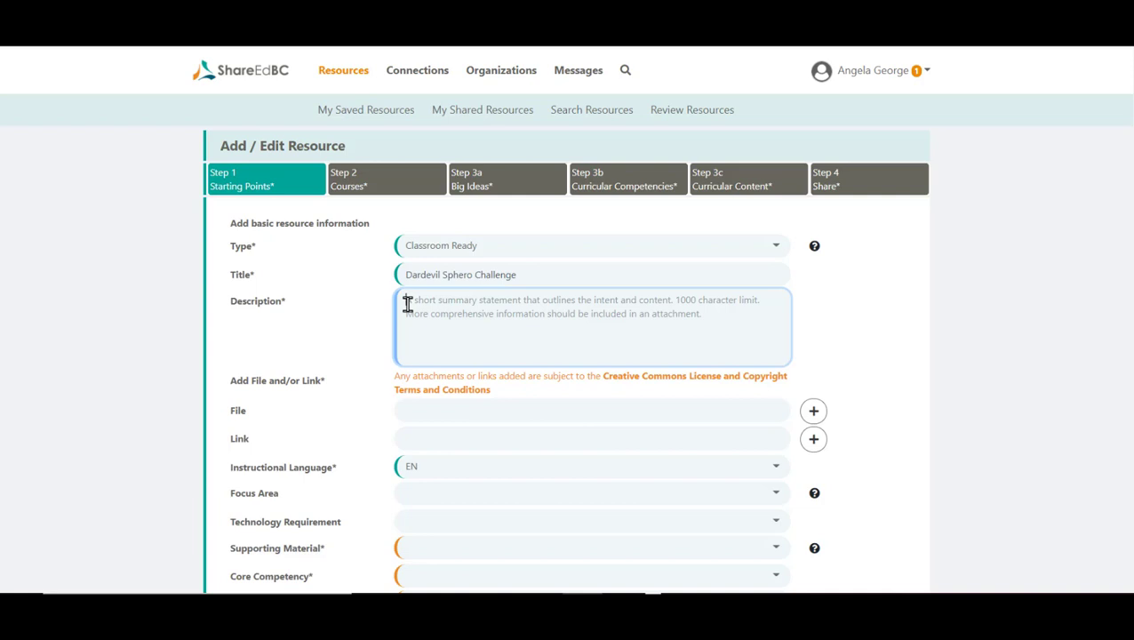
type("Students will be given an opportunity to design a method for Spheros to jump over an obstacle (canyon, river, cars etc.). They will be encouraged to adjust variables (speed, ramp height) to see how they affect the distance and height of travel over the obstacle. A link is provided to video example of Sphero ramps.")
left_click_drag(411, 324, 577, 448)
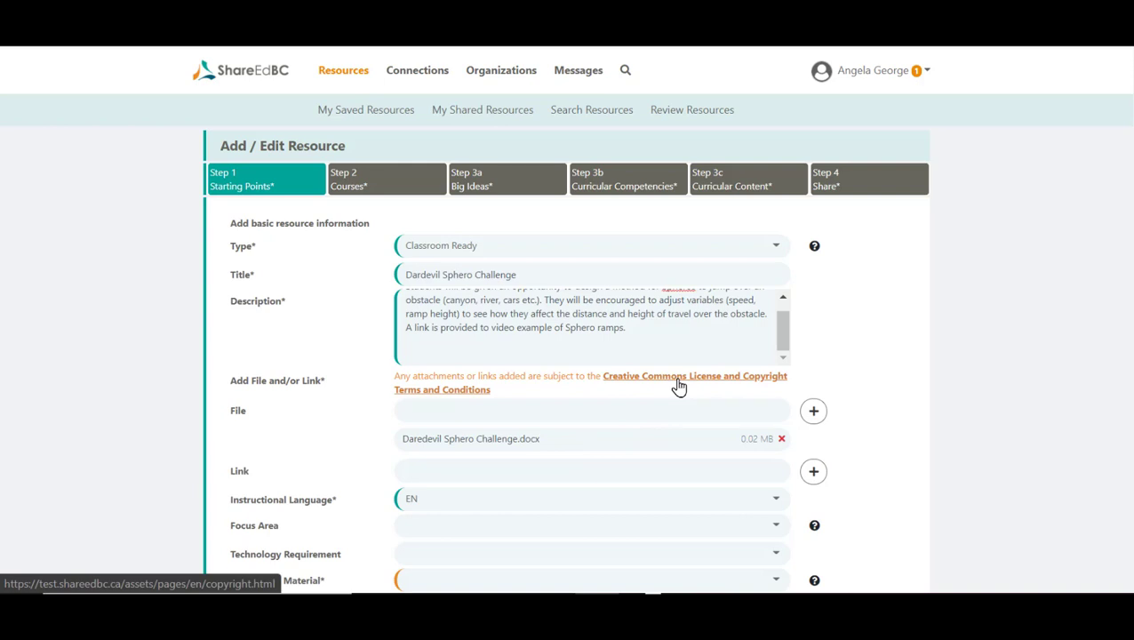
left_click(432, 467)
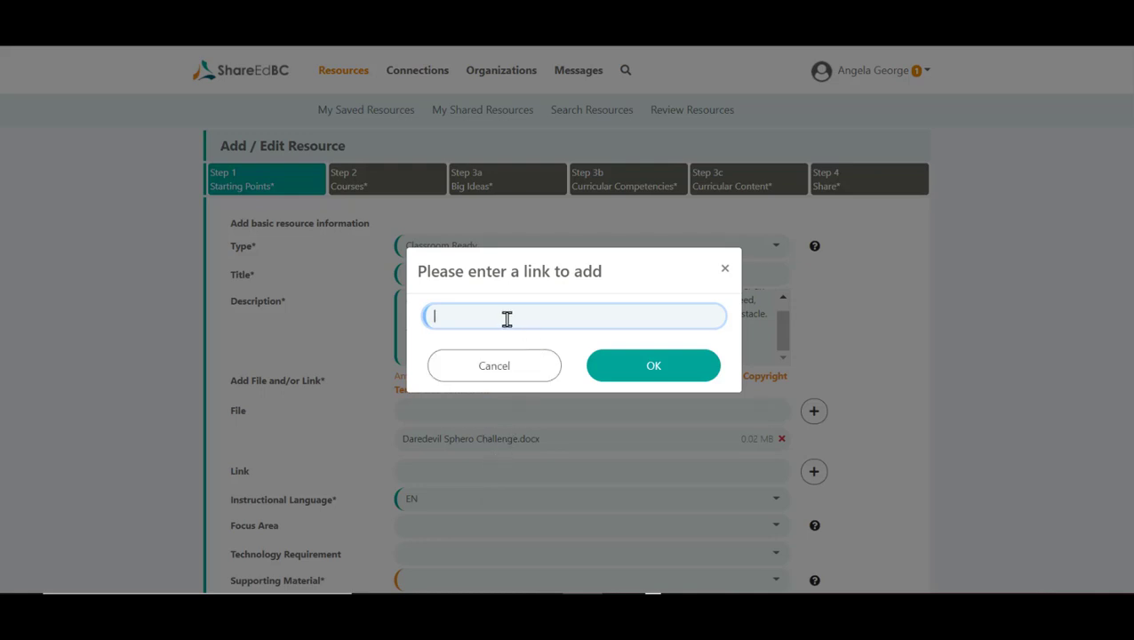
type("https://www.youtube.com/watch?v=CAbdTNV68wo")
left_click(666, 375)
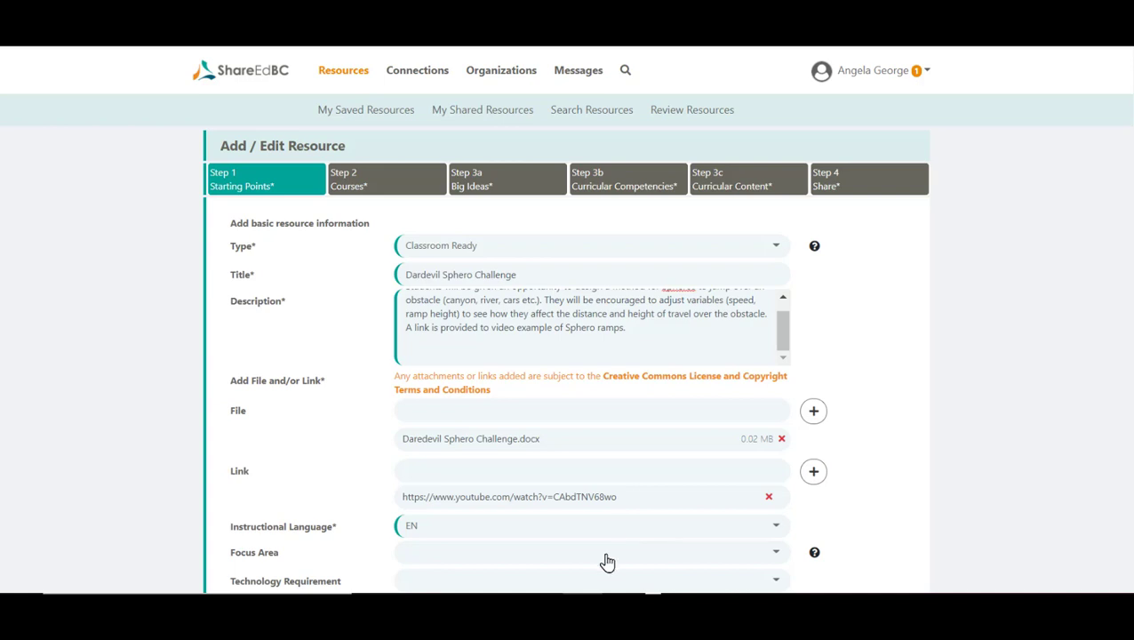
- Tick Indigenous Education (First Nations, Inuit, and Metis) as the resource's focus area
left_click(607, 563)
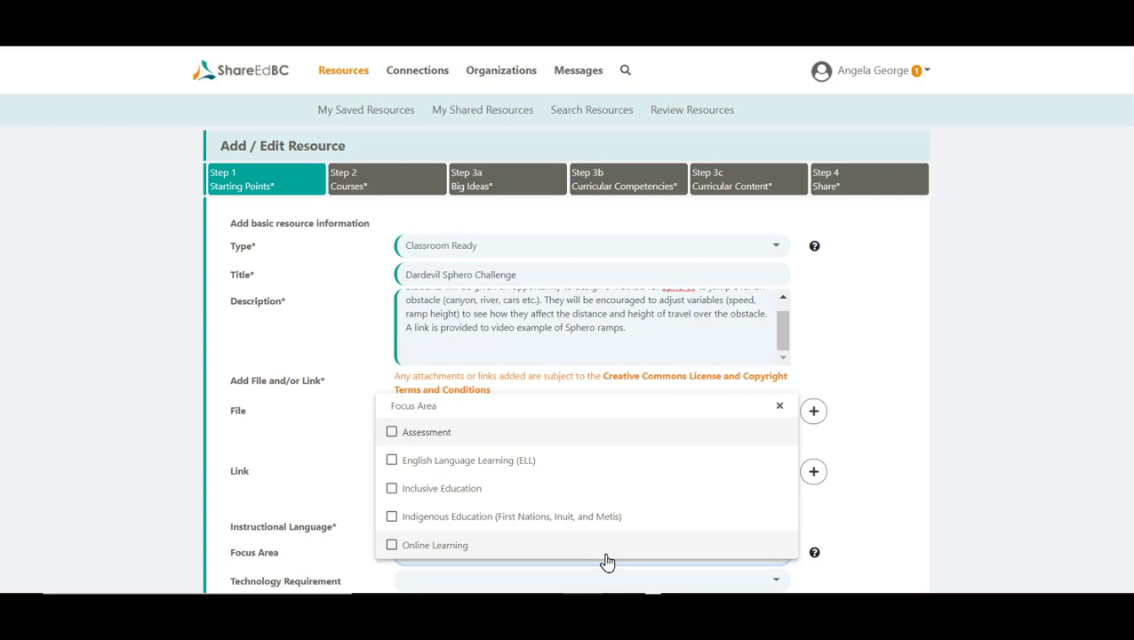
left_click(524, 523)
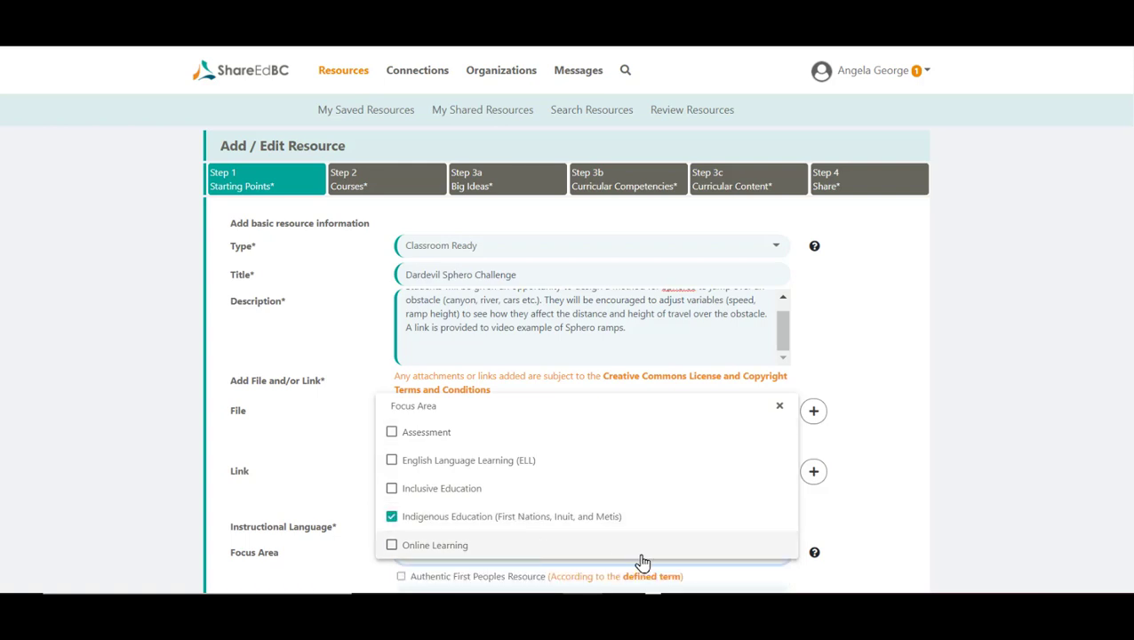
left_click(831, 514)
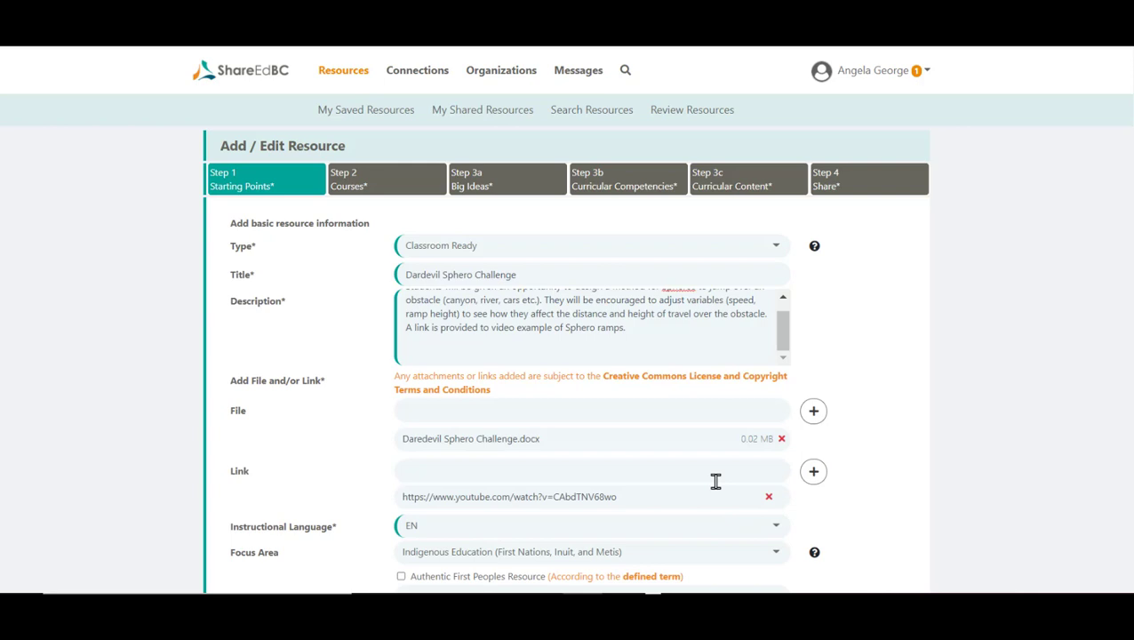
scroll(716, 481, "down", 1)
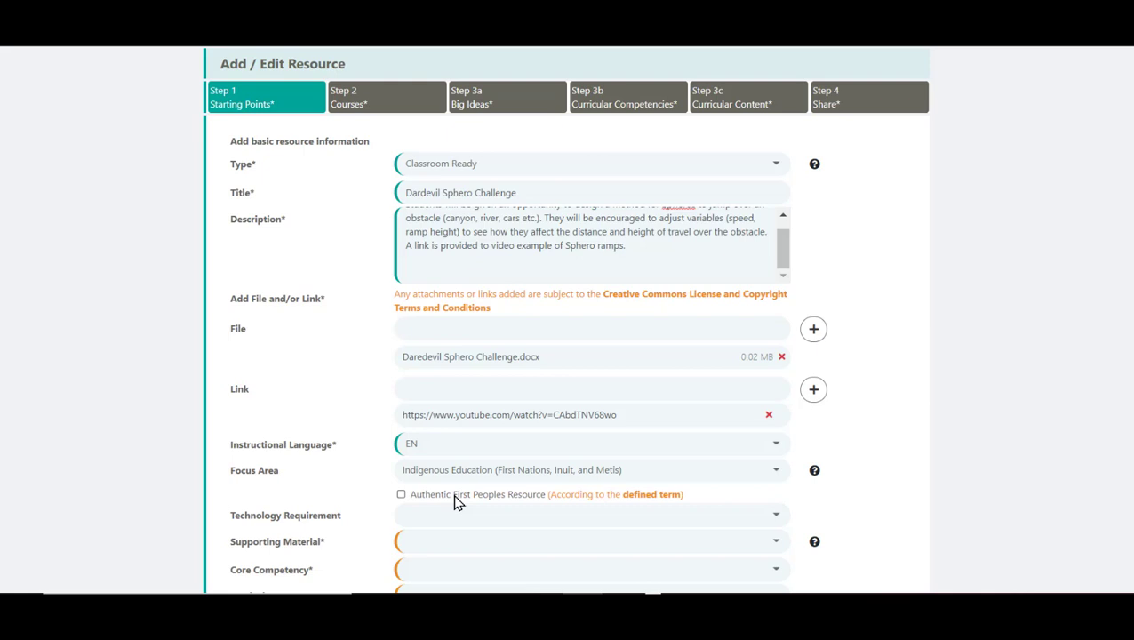
- Clear the focus area and set Technology Requirement to Student Requires Access to Technology
left_click(428, 471)
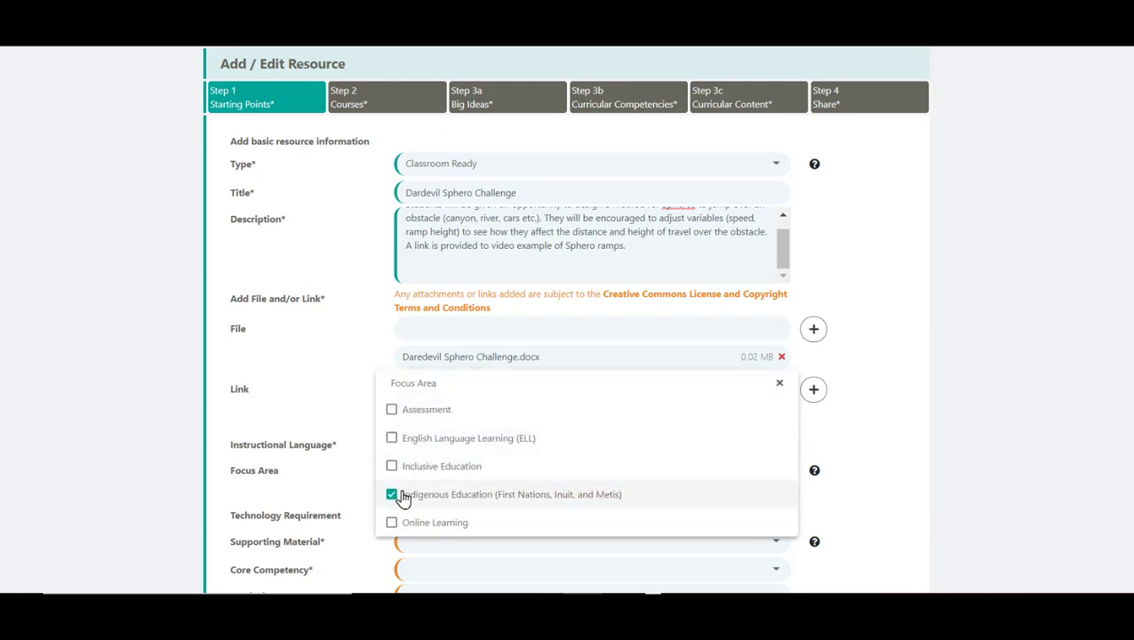
left_click(392, 495)
left_click(367, 480)
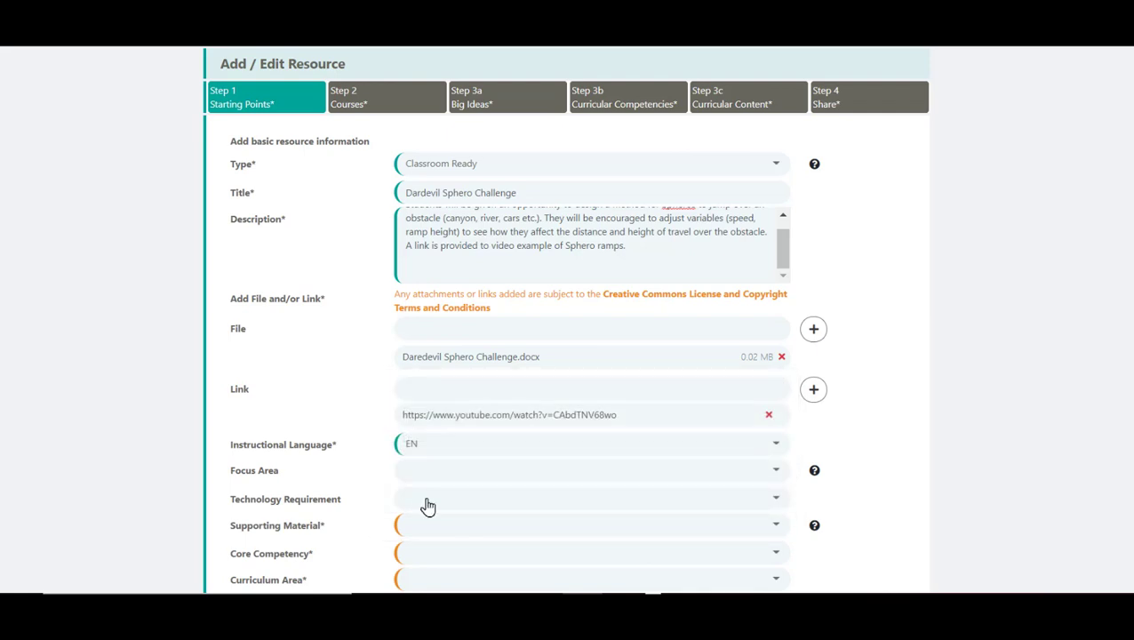
left_click(429, 506)
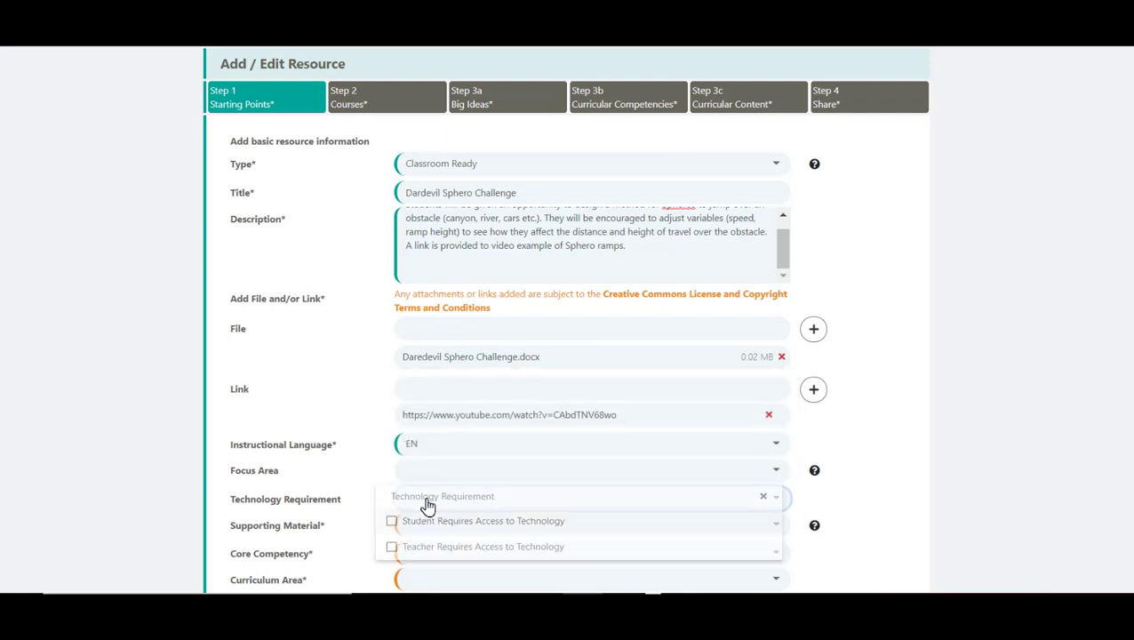
left_click(392, 523)
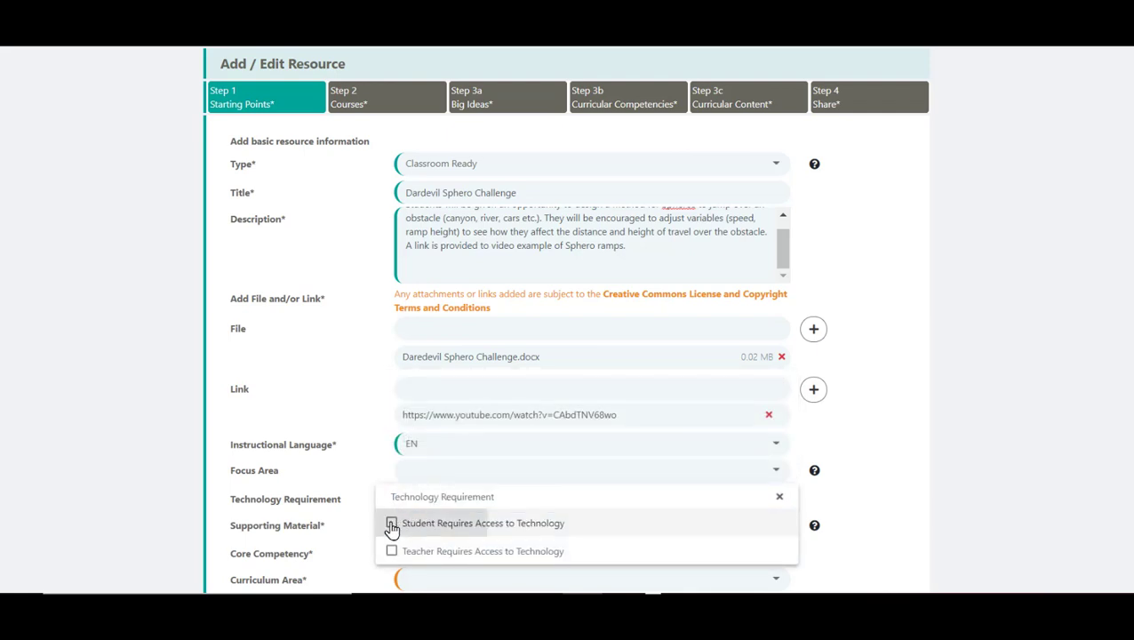
left_click(779, 499)
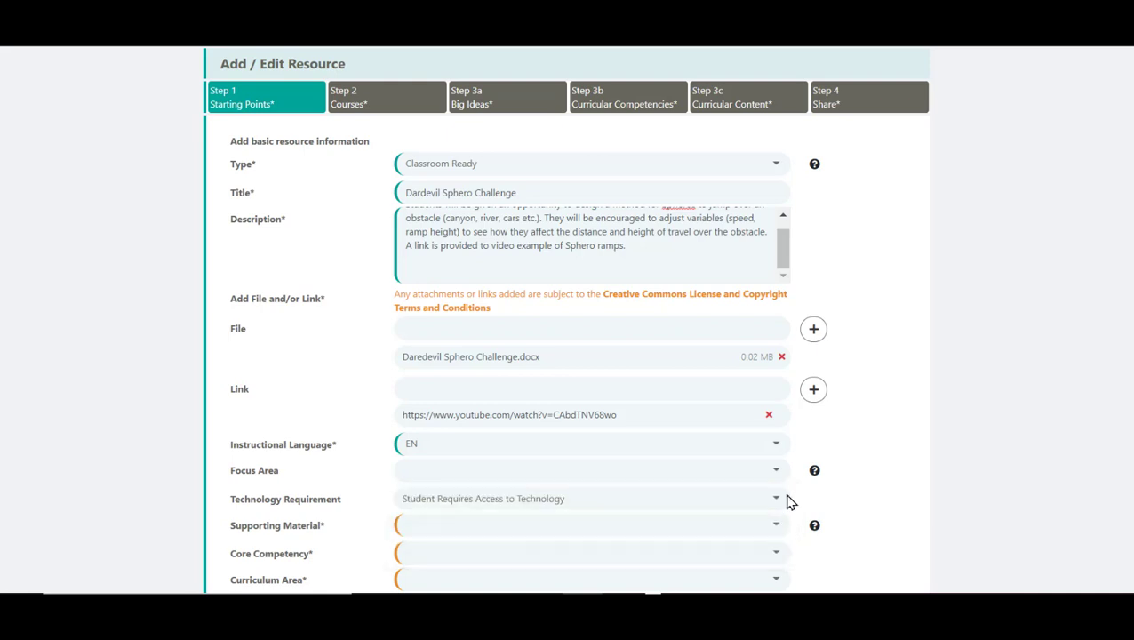
scroll(443, 370, "down", 2)
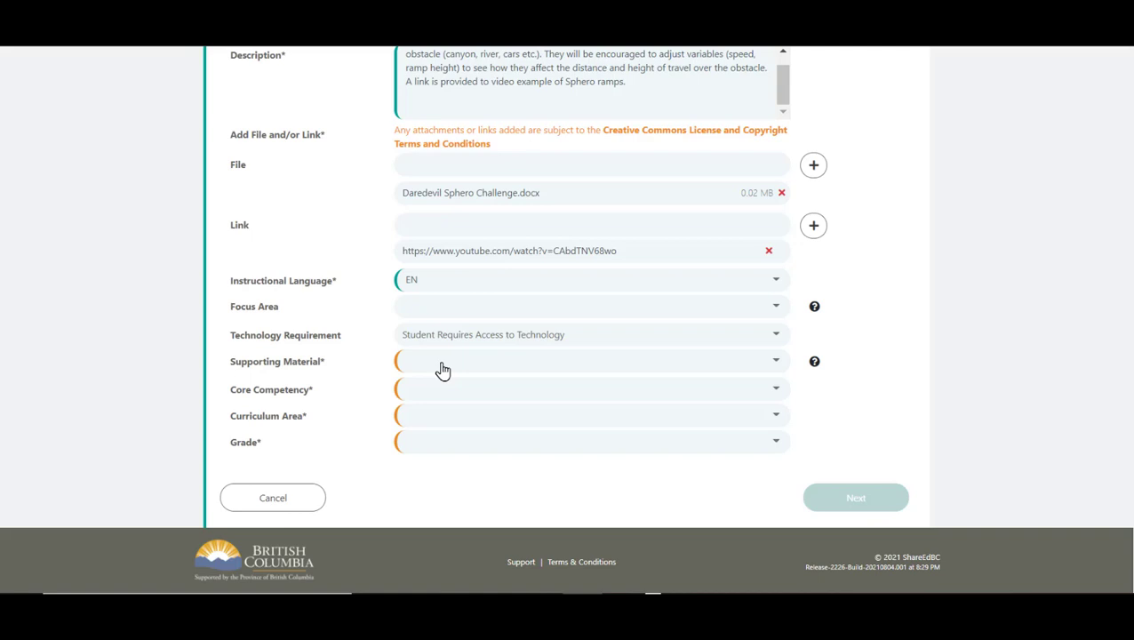
- Mark the supporting material as Digital and Equipment
left_click(442, 370)
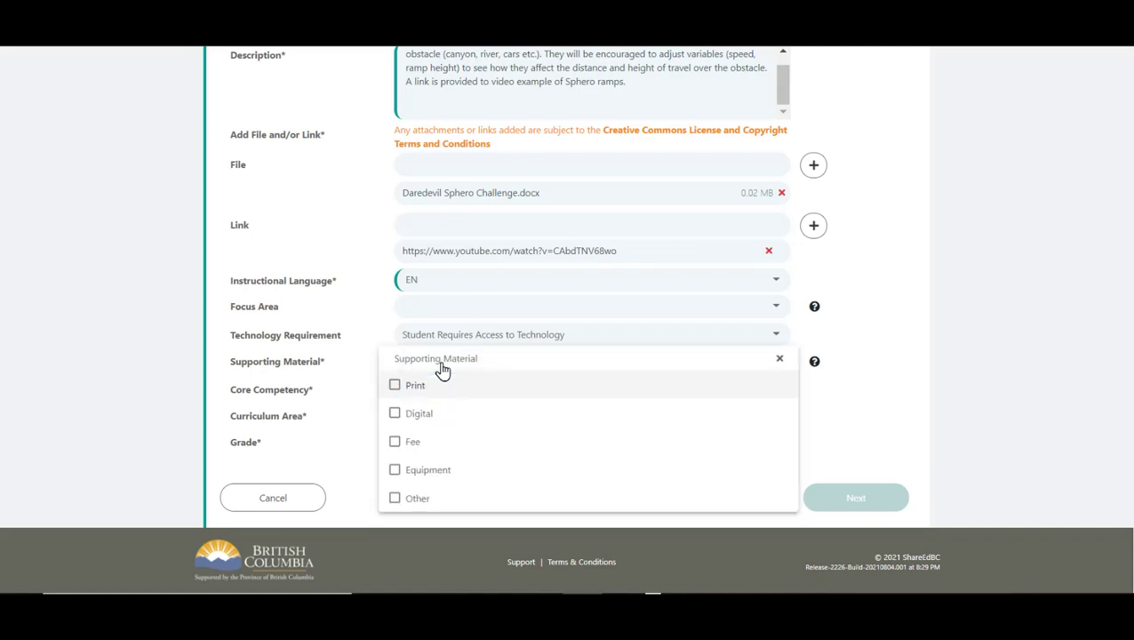
left_click(395, 415)
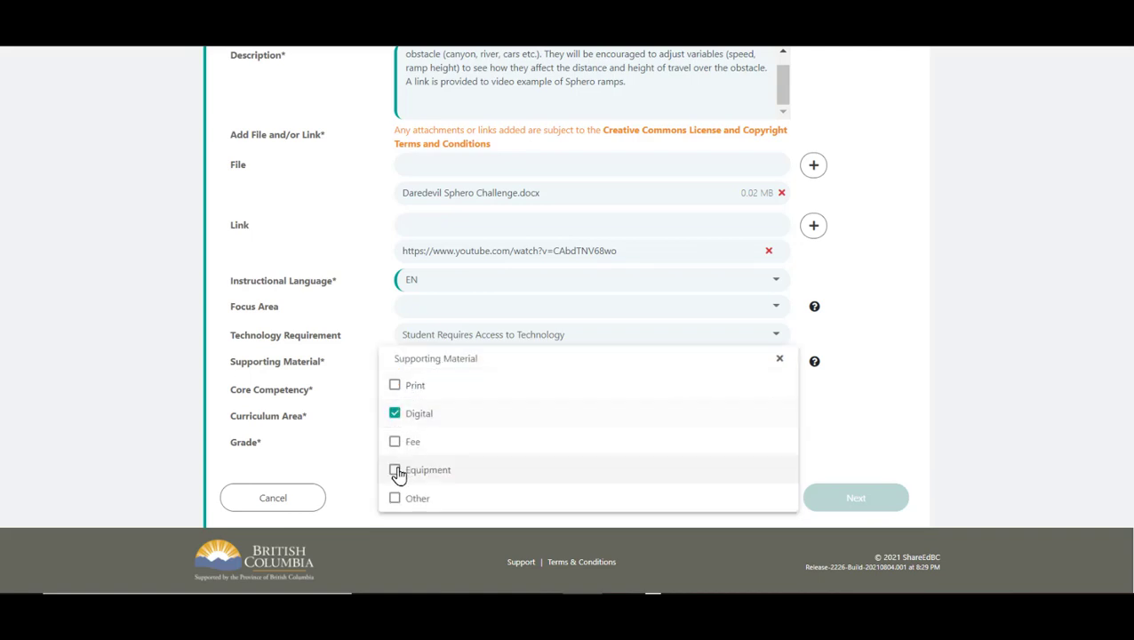
left_click(395, 470)
left_click(355, 425)
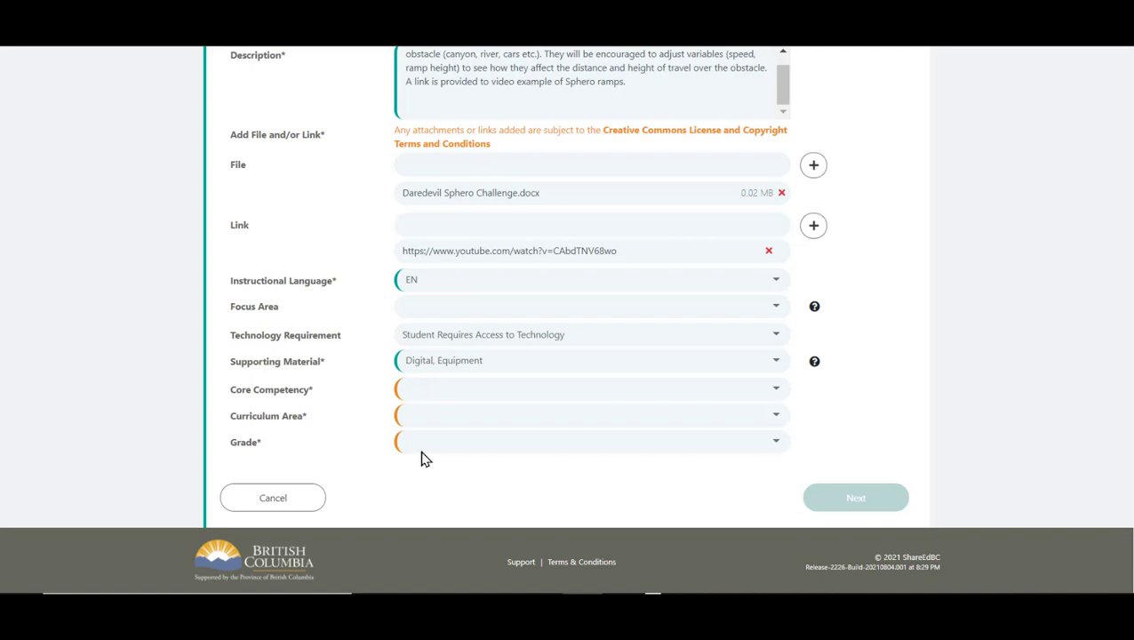
- Tick Communicating, Collaborating, Creative, Critical and Reflective Thinking, and Personal and Social Awareness competencies
left_click(424, 396)
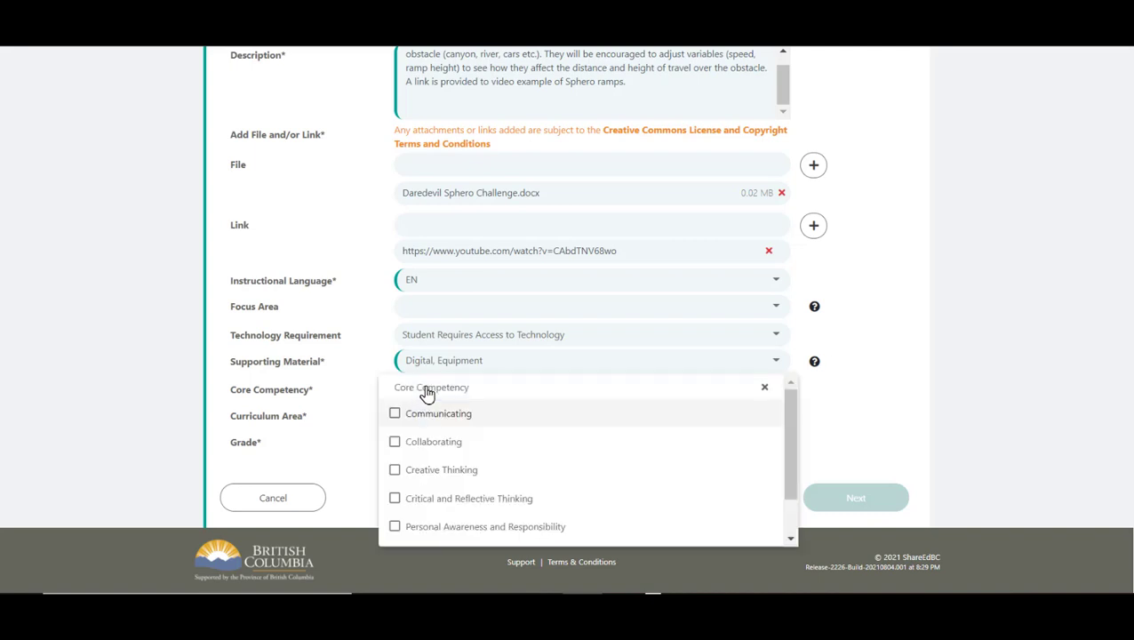
left_click(395, 406)
left_click(394, 434)
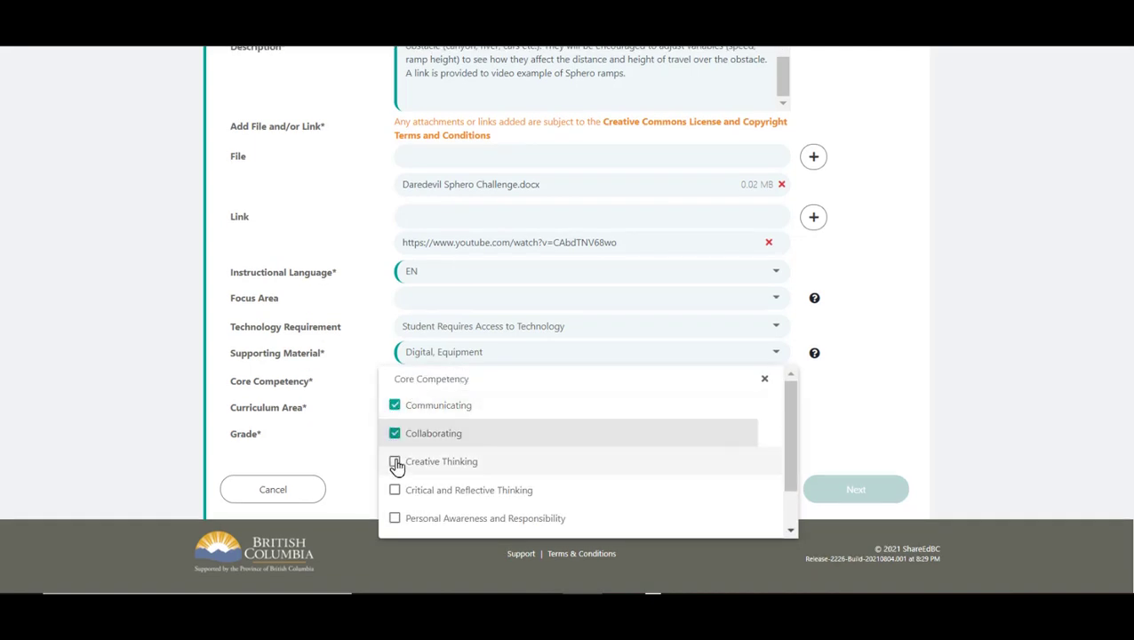
left_click(397, 471)
left_click(394, 494)
left_click(393, 520)
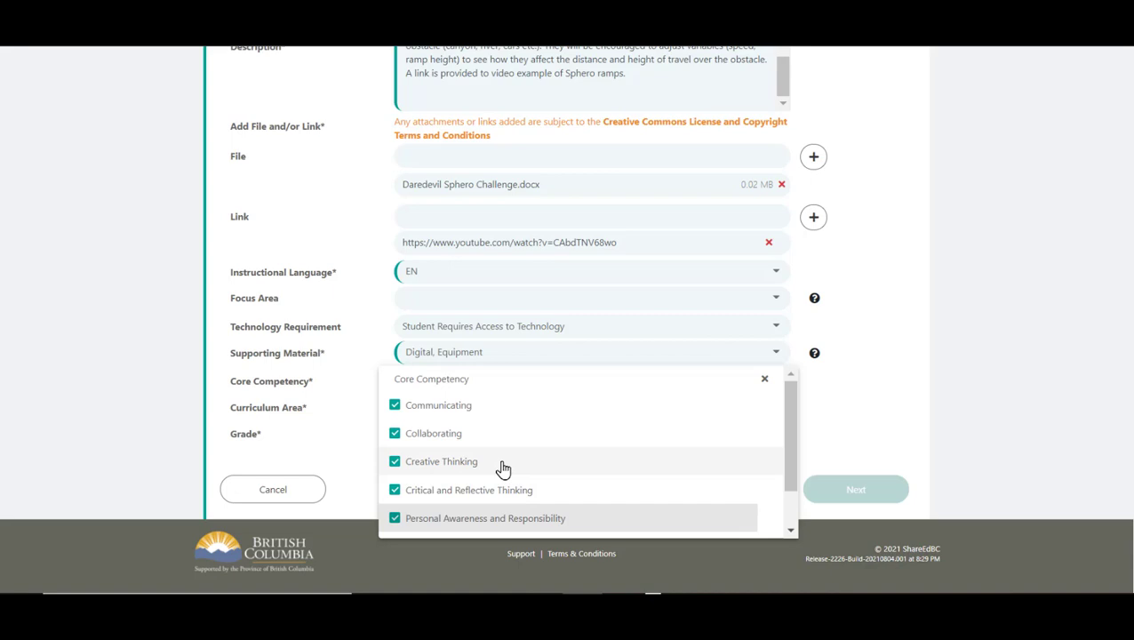
scroll(503, 469, "down", 1)
left_click(394, 525)
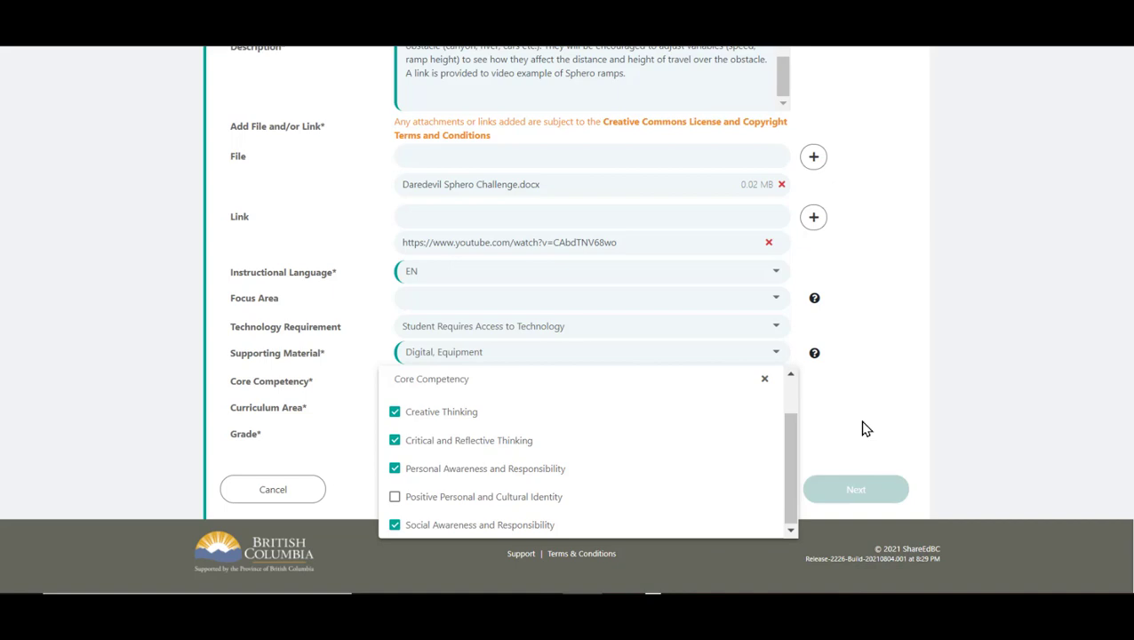
left_click(764, 381)
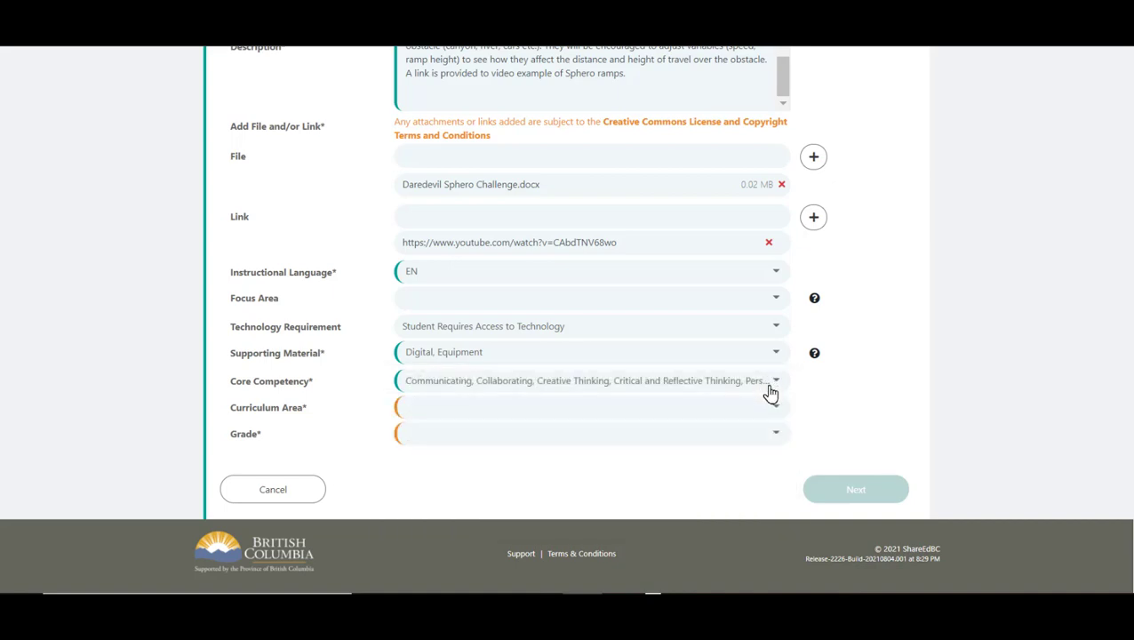
- Tag the curriculum areas Applied Design, Skills and Technologies, Mathematics and Science
left_click(418, 415)
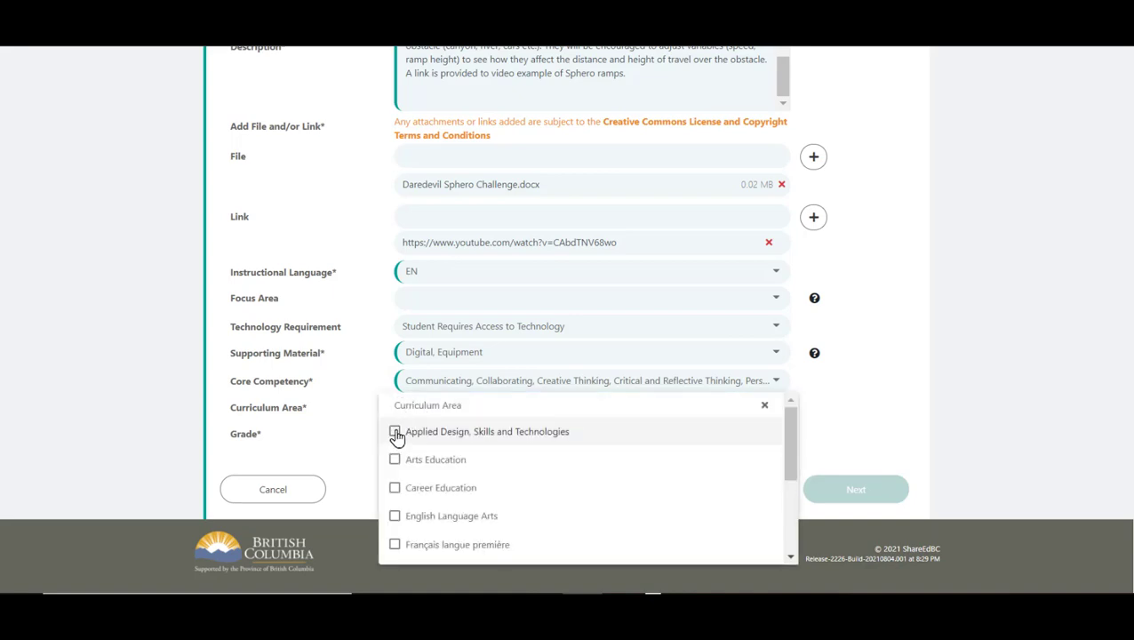
left_click(395, 434)
scroll(467, 462, "down", 1)
scroll(469, 462, "down", 2)
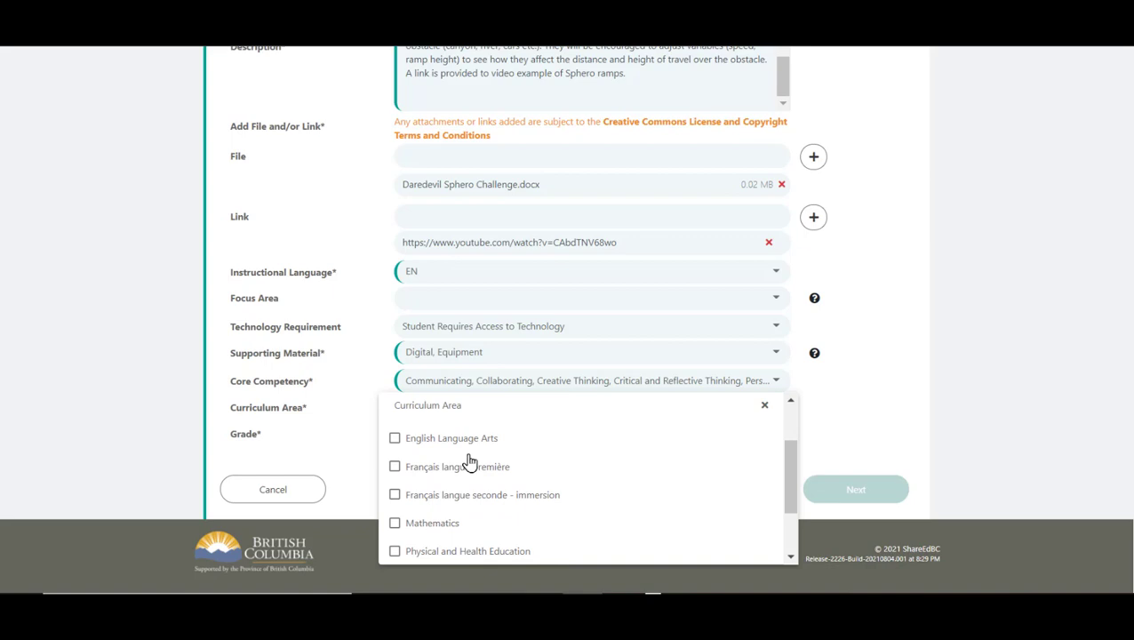
scroll(414, 490, "down", 1)
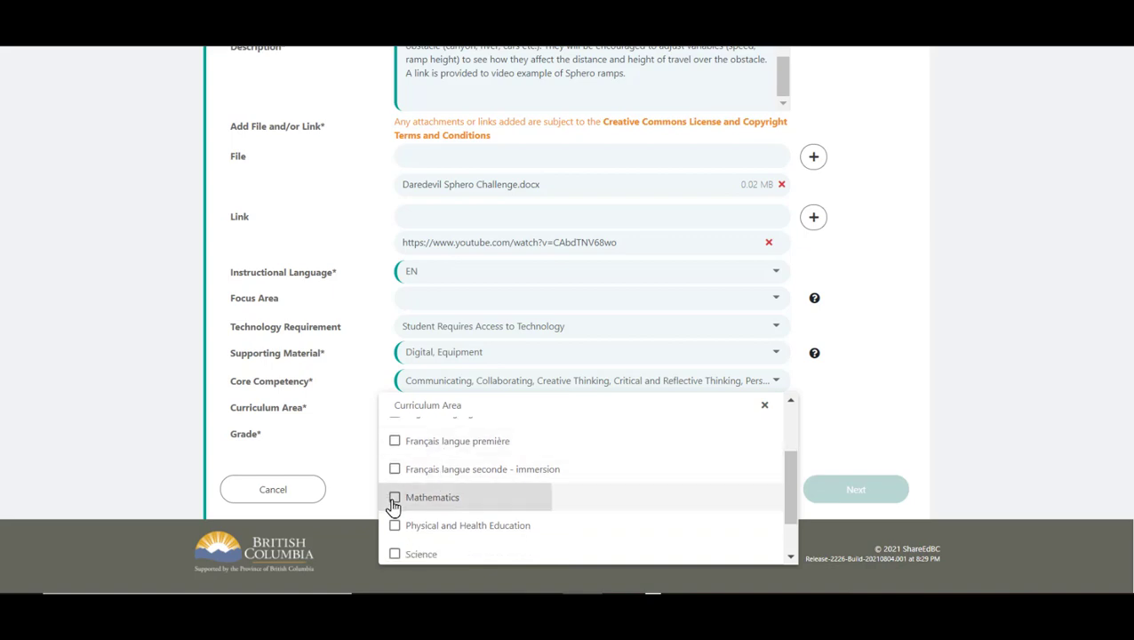
left_click(393, 498)
left_click(395, 554)
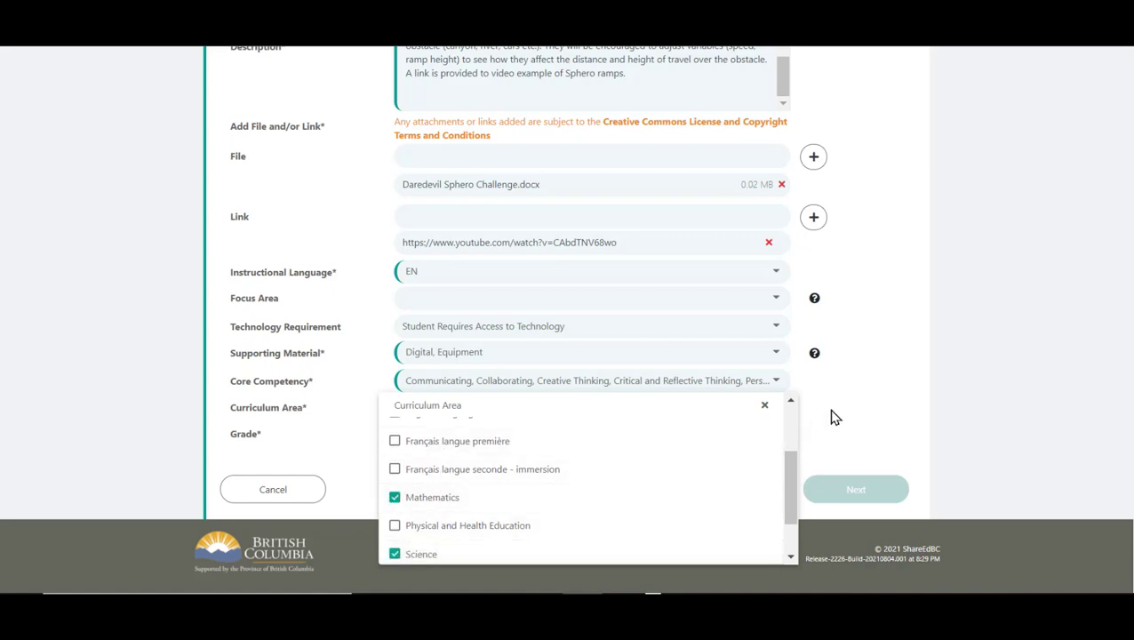
left_click(799, 462)
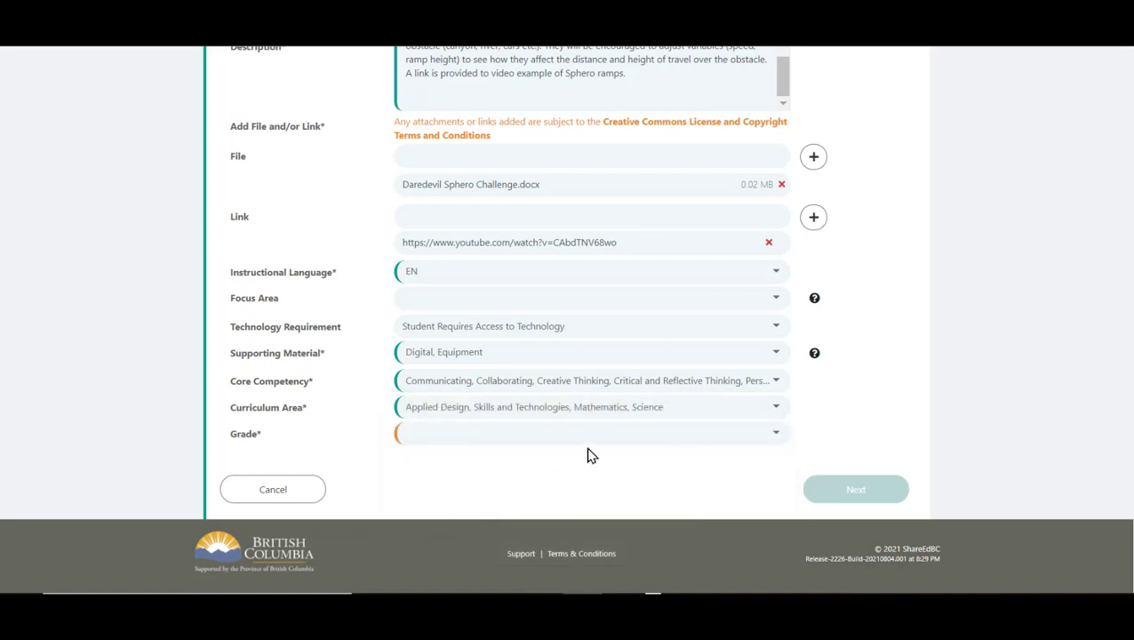
- Set the grade to 6 and continue to the Courses step
left_click(435, 436)
scroll(438, 379, "down", 2)
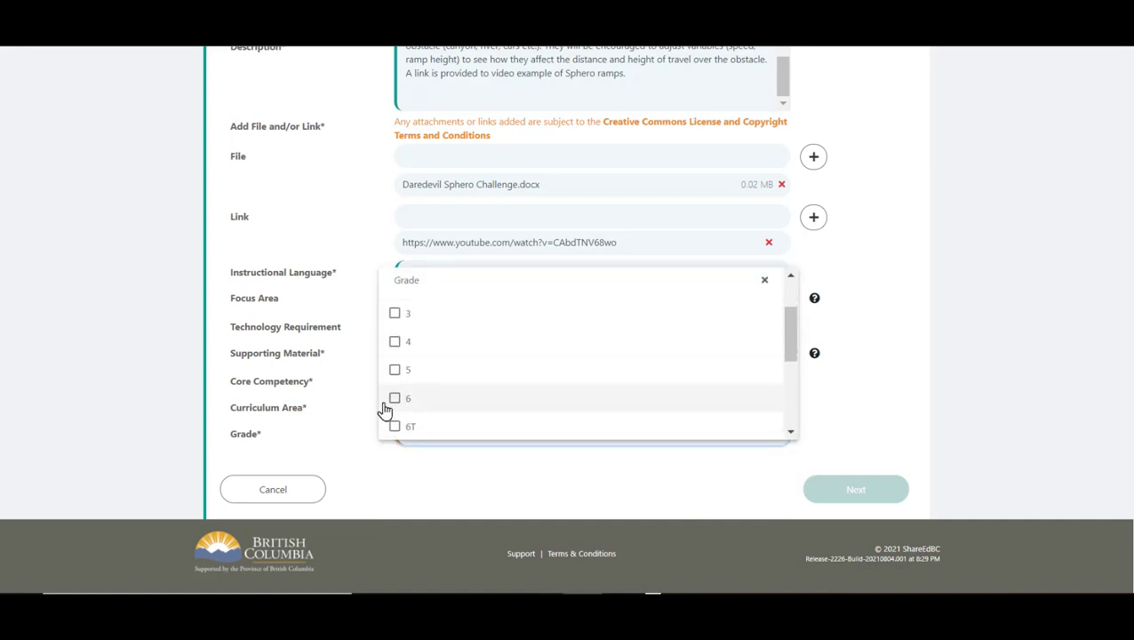
left_click(395, 399)
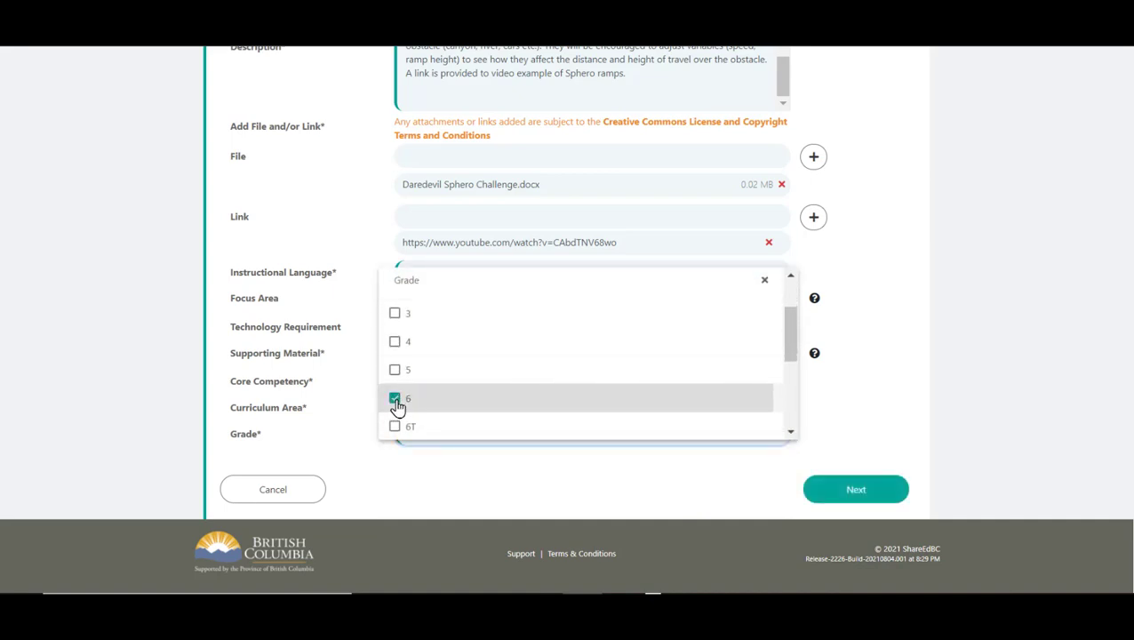
left_click(851, 425)
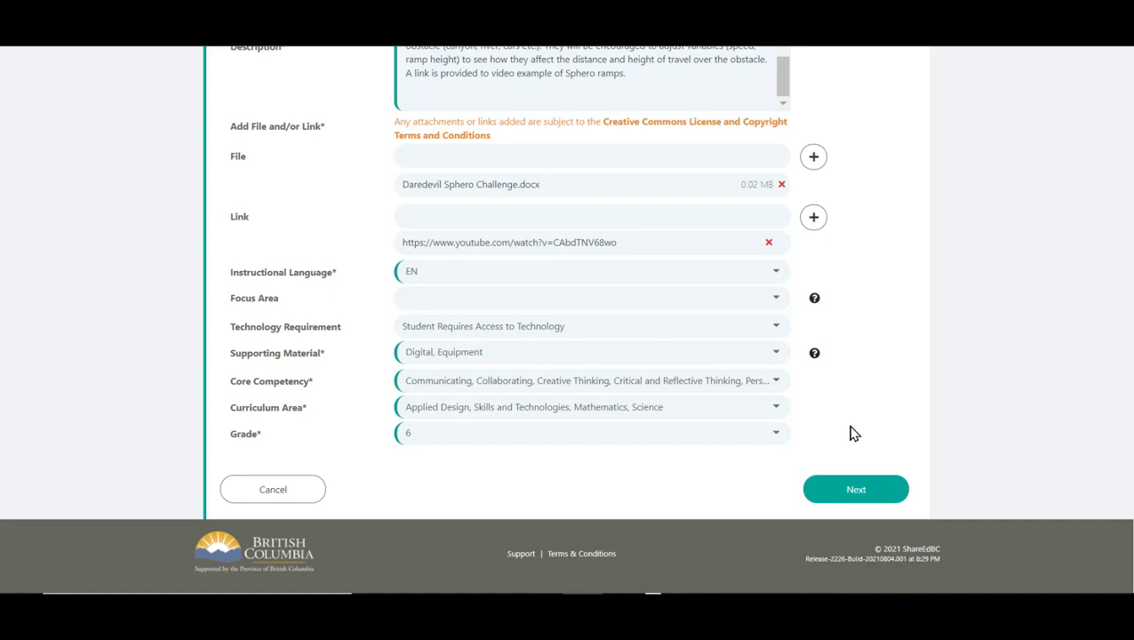
left_click(855, 490)
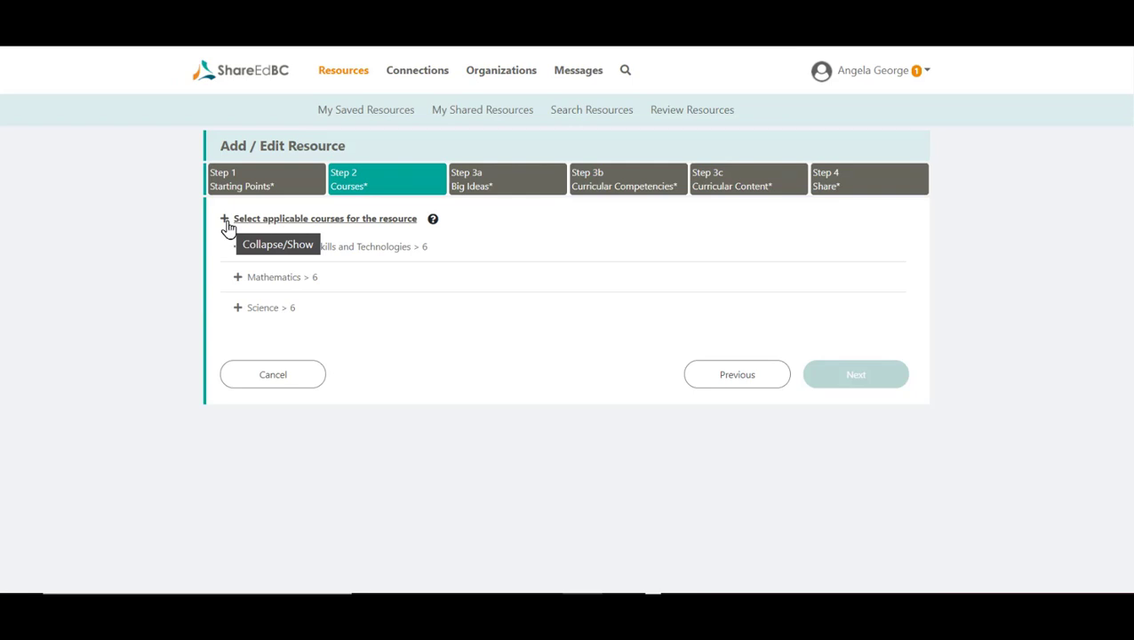
- Expand the courses and tick Core under each grade 6 subject
left_click(226, 219)
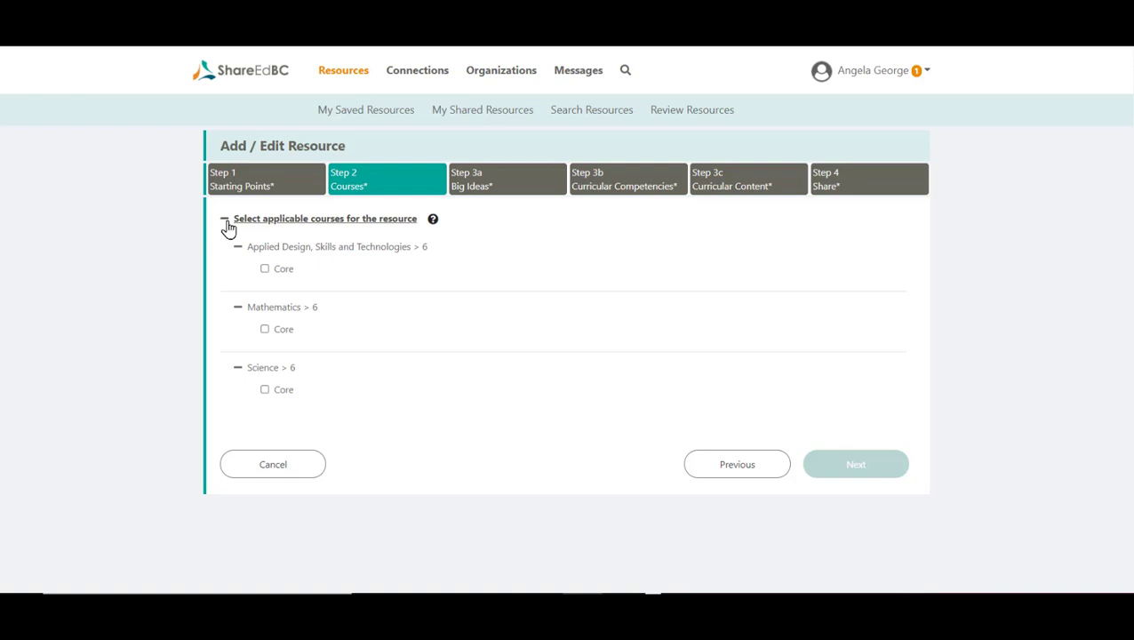
left_click(265, 268)
left_click(265, 330)
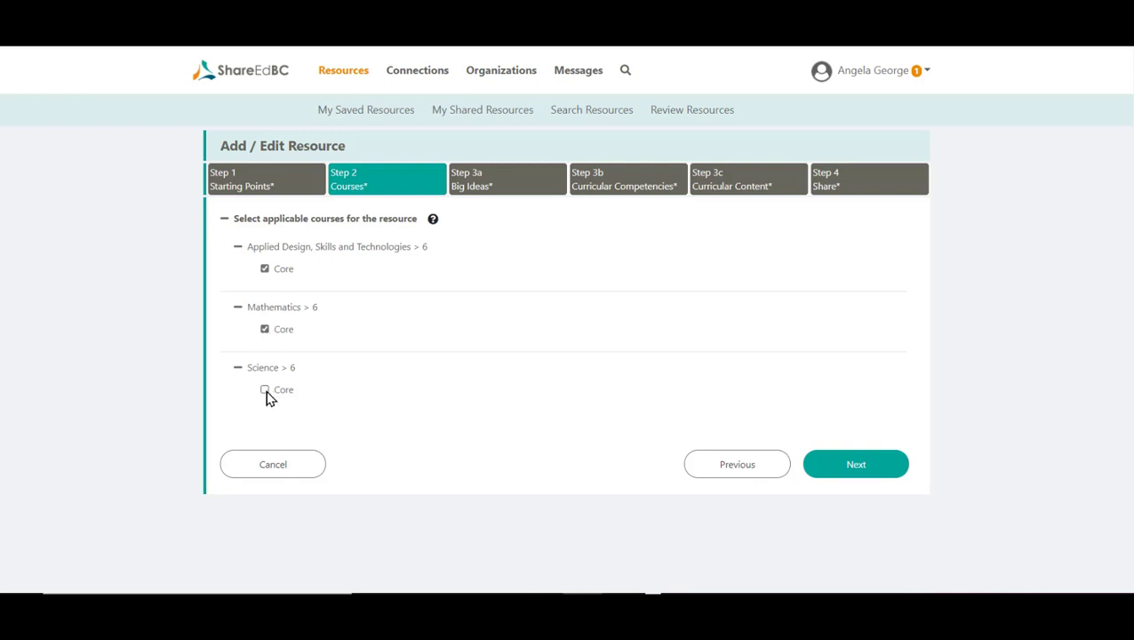
left_click(266, 391)
scroll(628, 338, "down", 1)
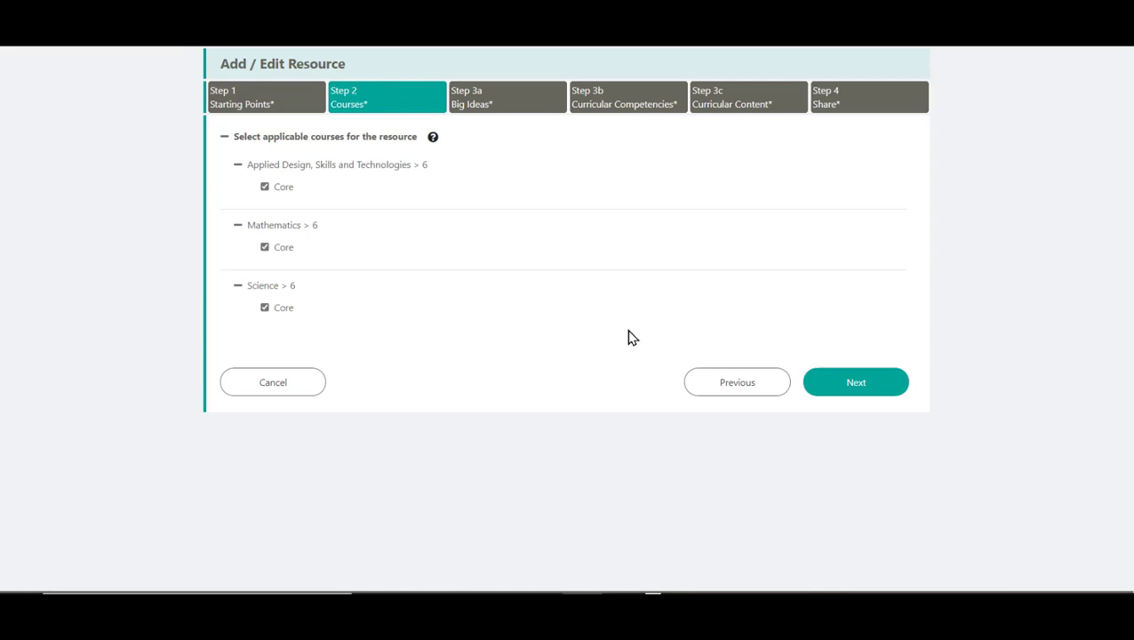
- Tick the Big Ideas on complex-task skills, experimental probability data and Newton's three laws
left_click(853, 388)
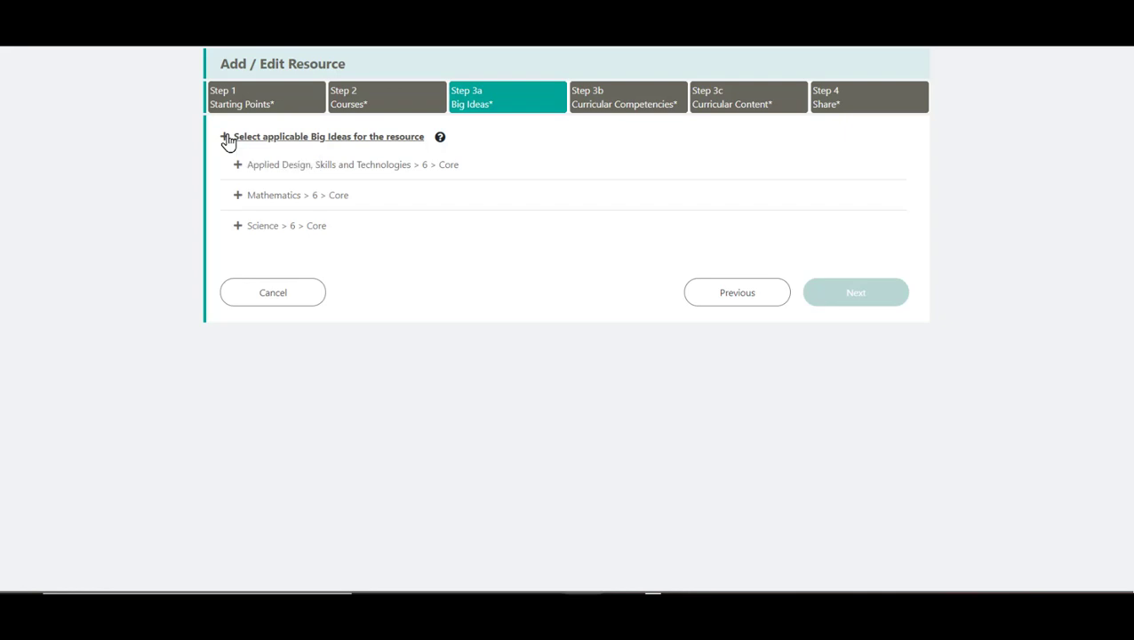
left_click(227, 139)
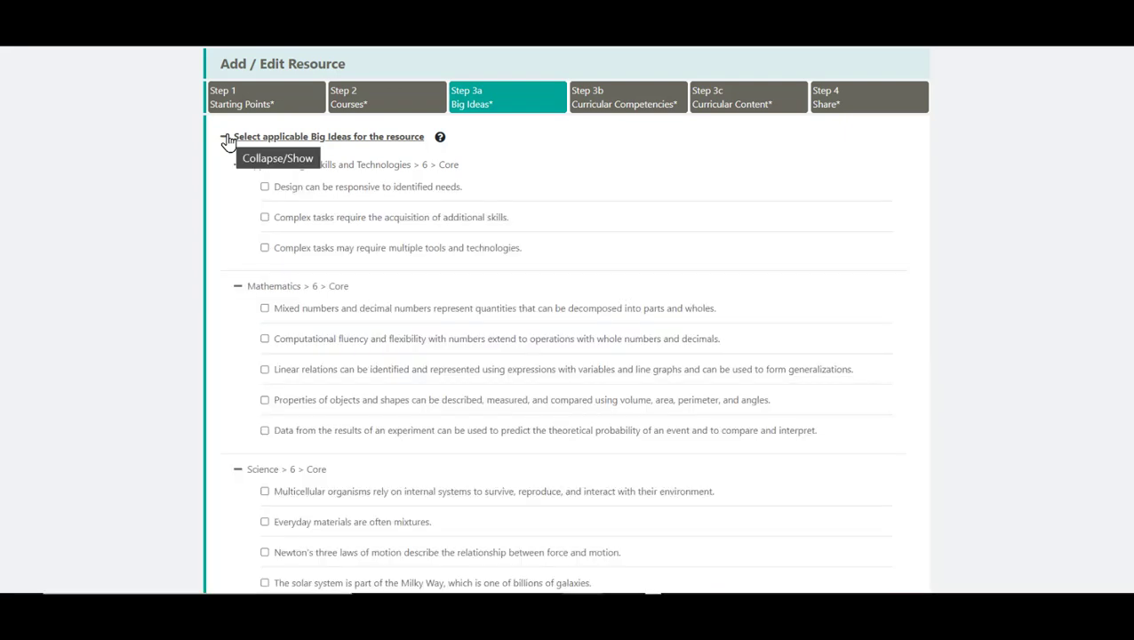
left_click(264, 217)
scroll(322, 244, "down", 1)
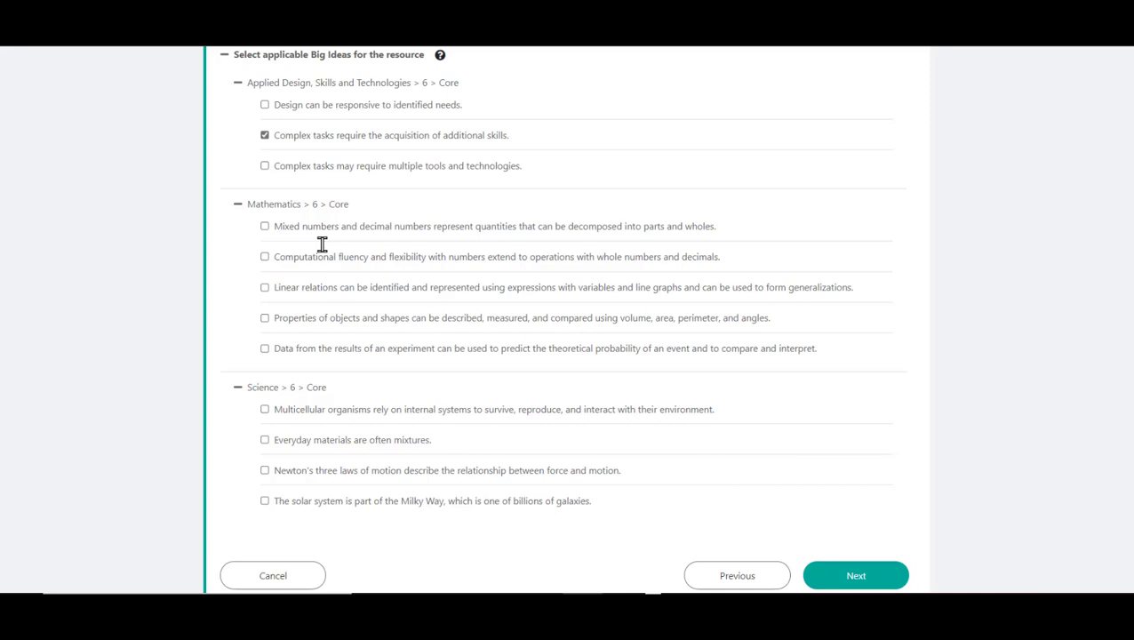
scroll(323, 244, "down", 1)
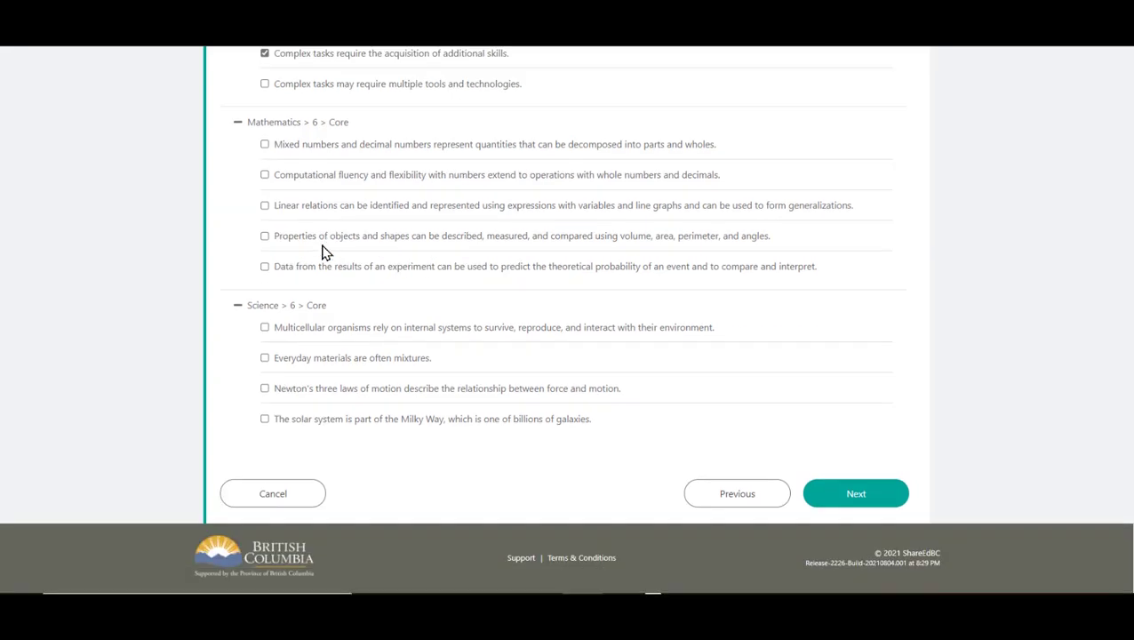
left_click(264, 265)
left_click(265, 389)
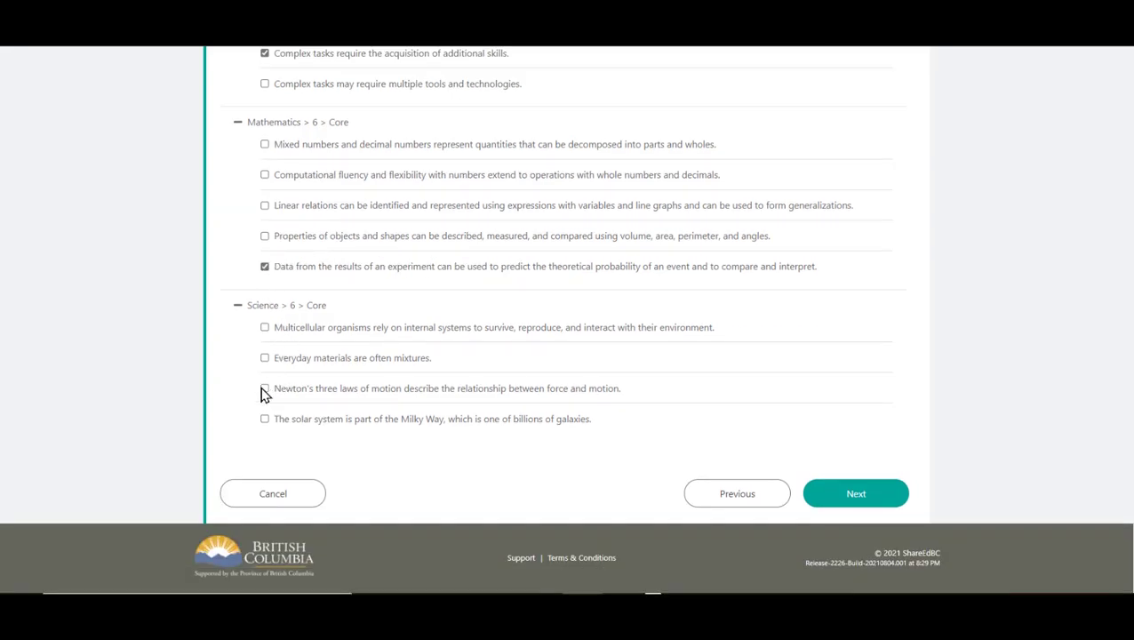
left_click(855, 494)
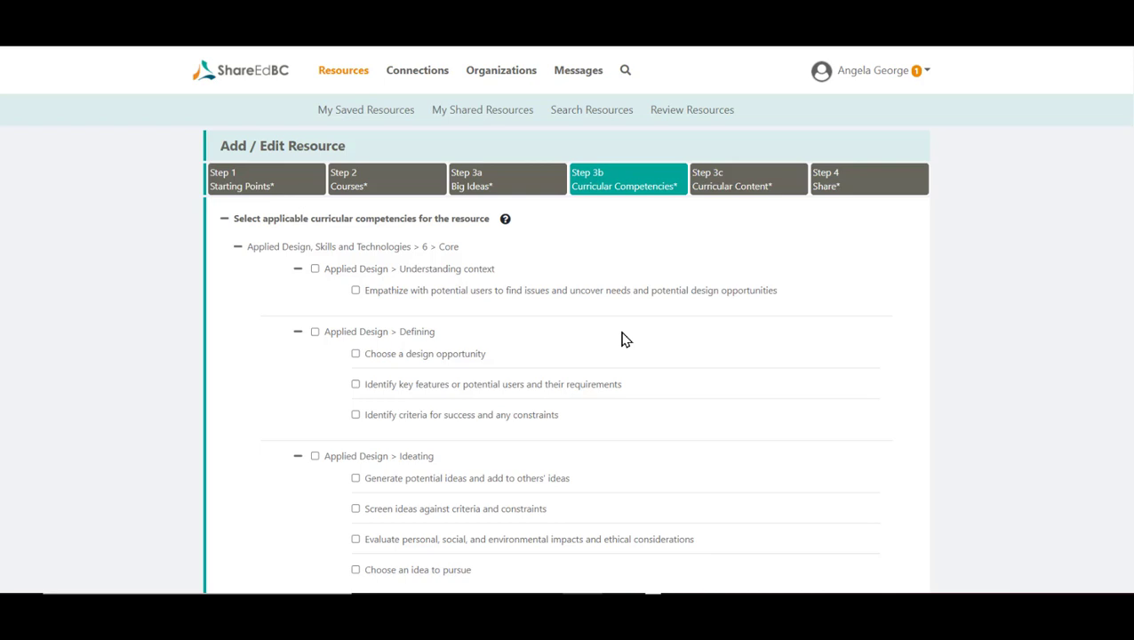
- Tick all Reasoning and analyzing competencies, then untick logic and patterns and mental math strategies
scroll(625, 340, "down", 1)
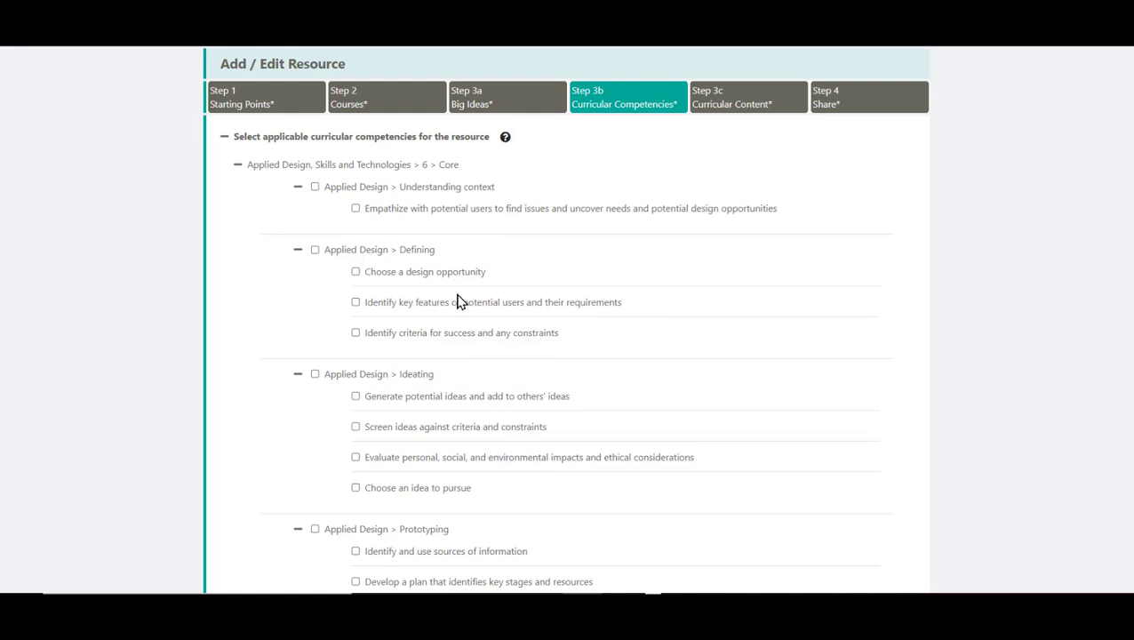
scroll(459, 303, "down", 6)
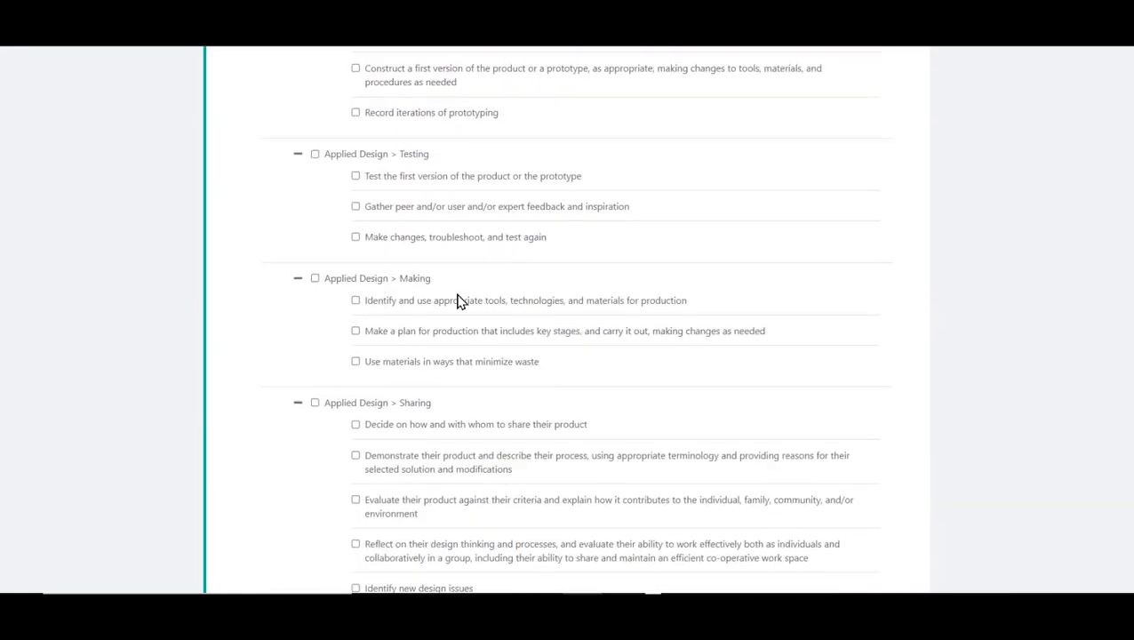
scroll(459, 302, "down", 5)
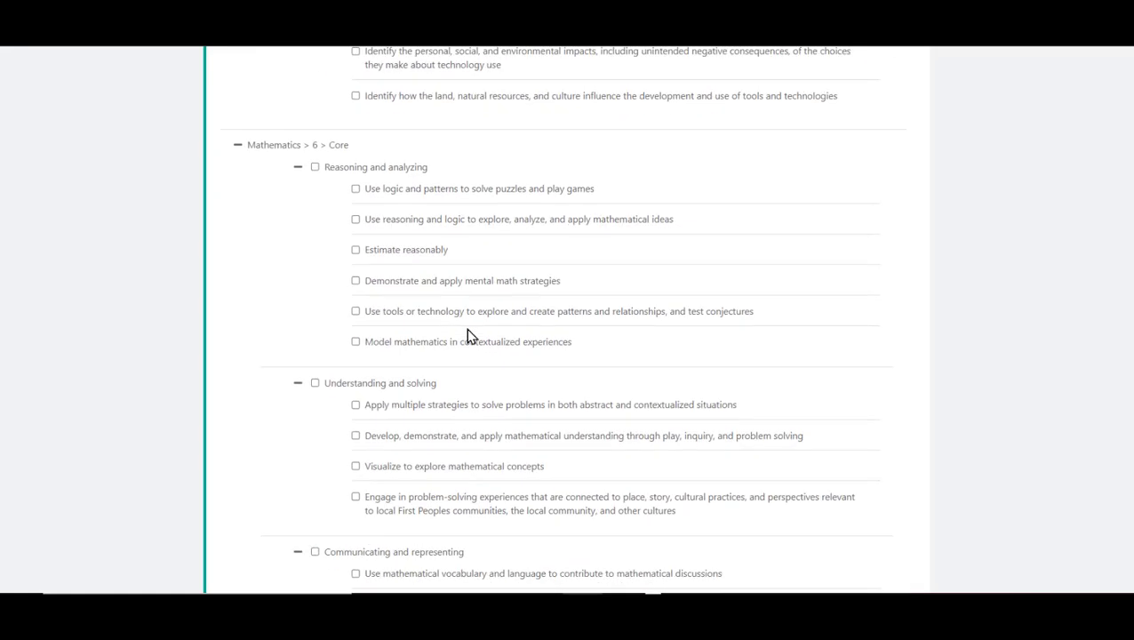
left_click(354, 172)
left_click(355, 189)
left_click(356, 281)
scroll(322, 303, "down", 8)
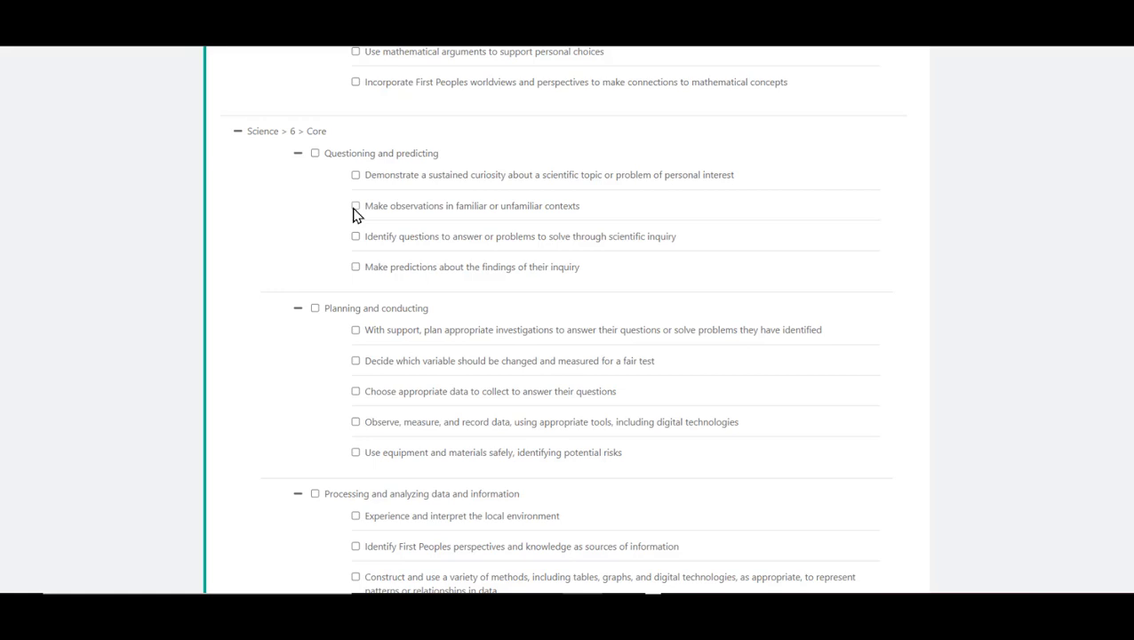
scroll(302, 269, "down", 10)
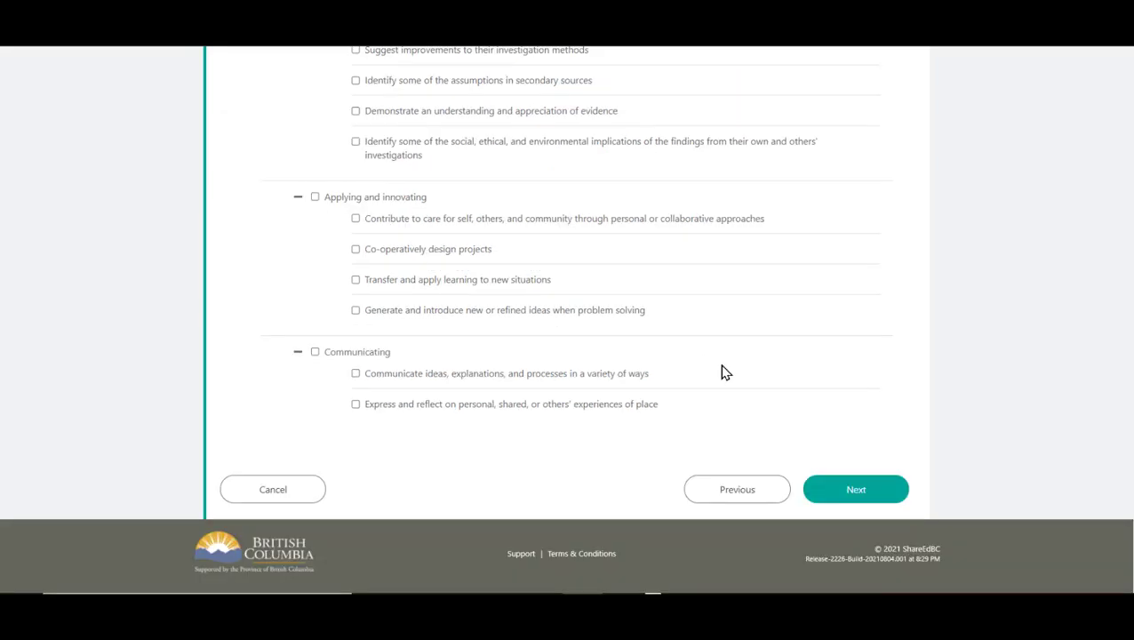
- On the Curricular Content step, tag the Robotics robot definition and Newton's three laws of motion
left_click(860, 490)
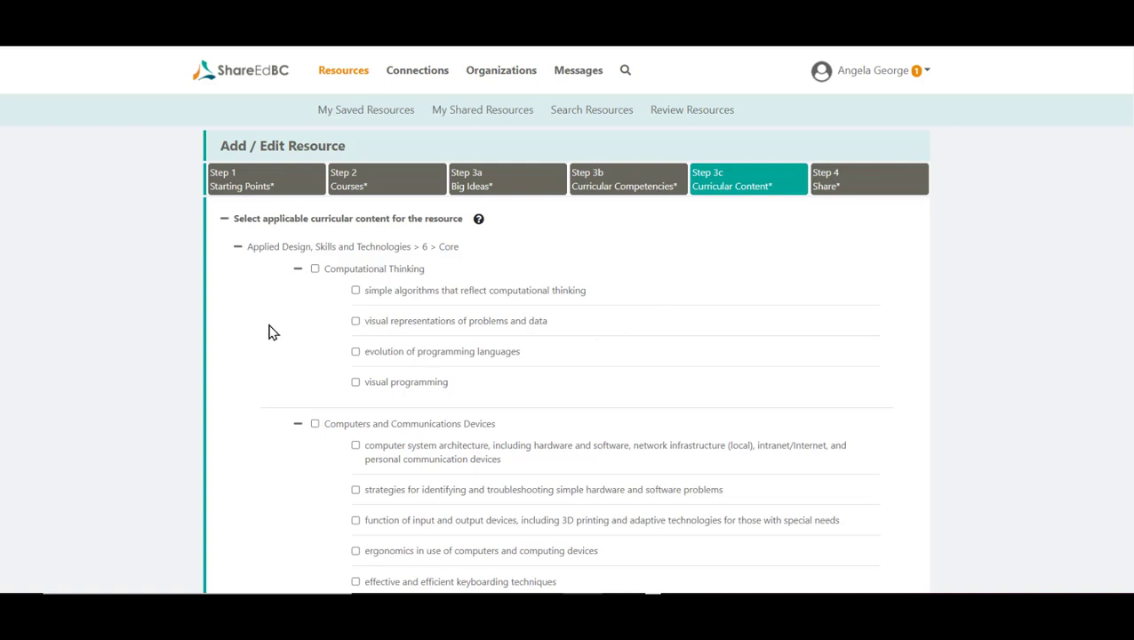
scroll(319, 329, "down", 6)
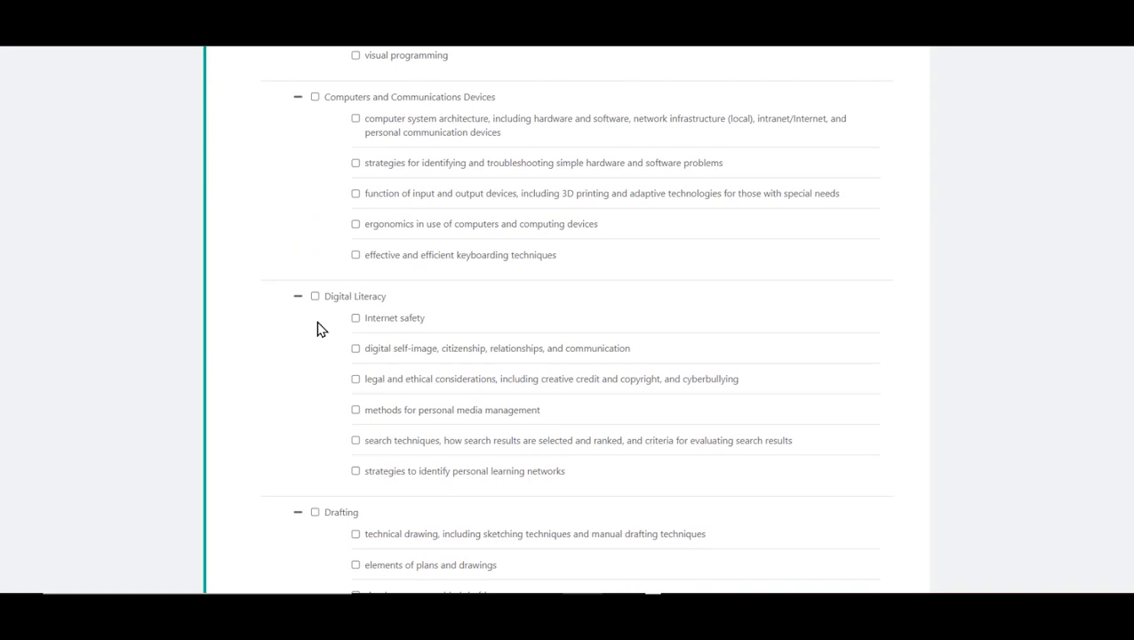
scroll(319, 329, "down", 7)
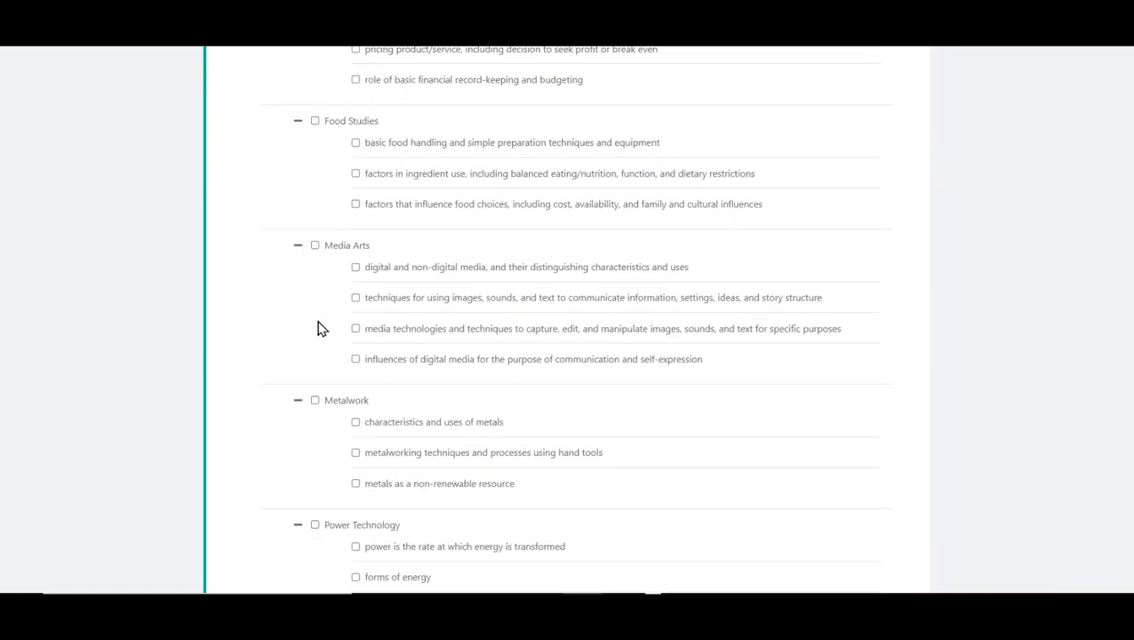
scroll(319, 329, "down", 4)
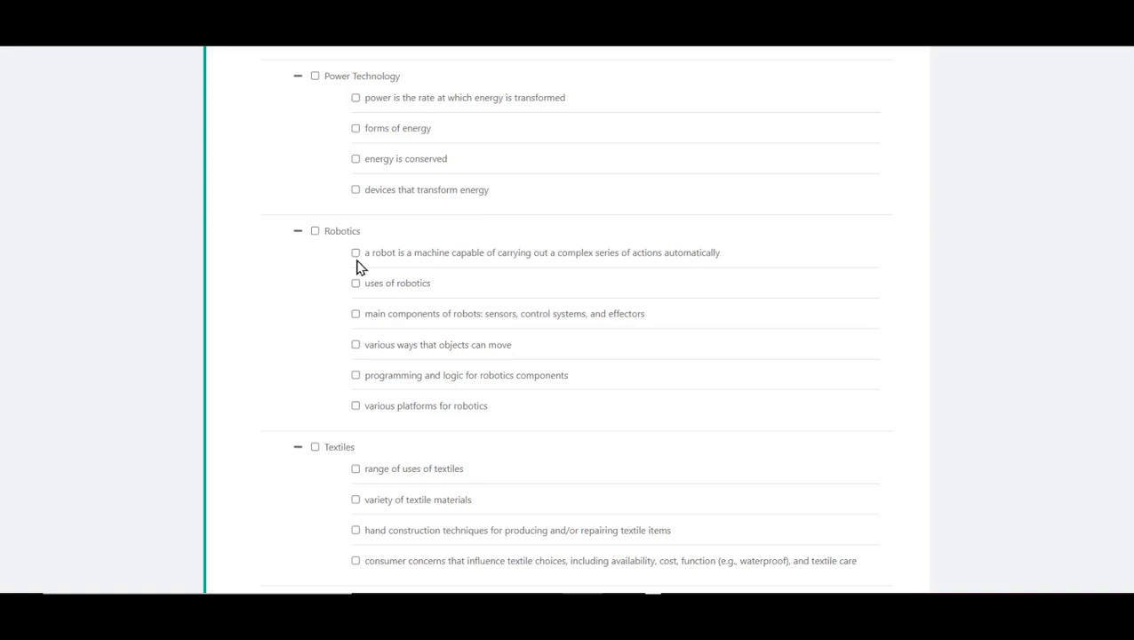
left_click(356, 256)
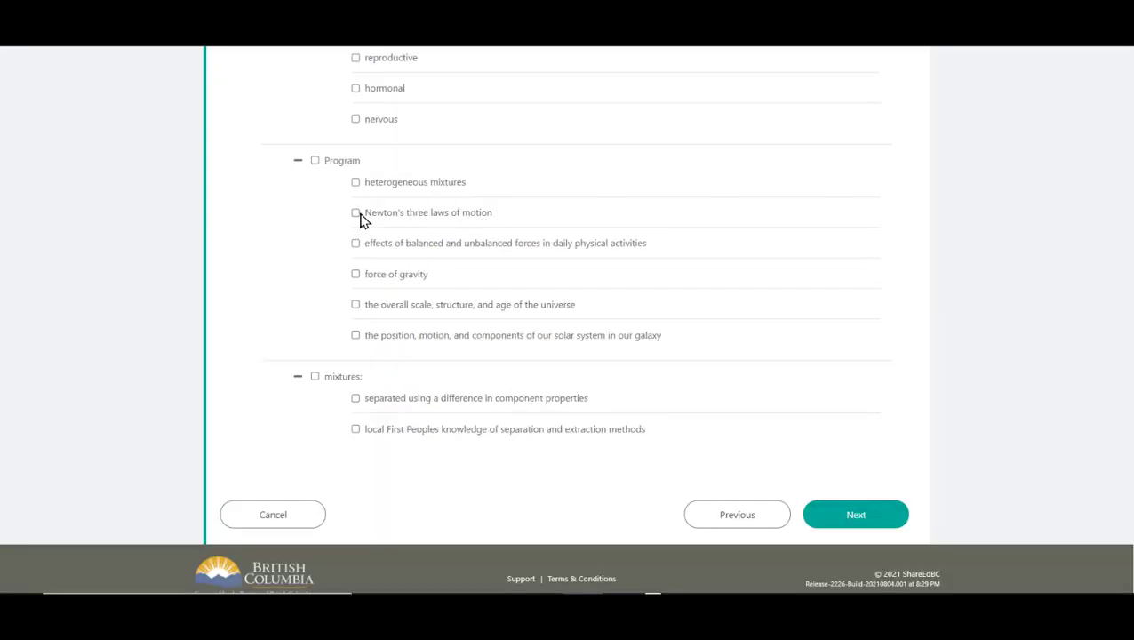
left_click(357, 214)
- Advance to the Step 4 Share page for the Focused Ed organization resource
left_click(853, 515)
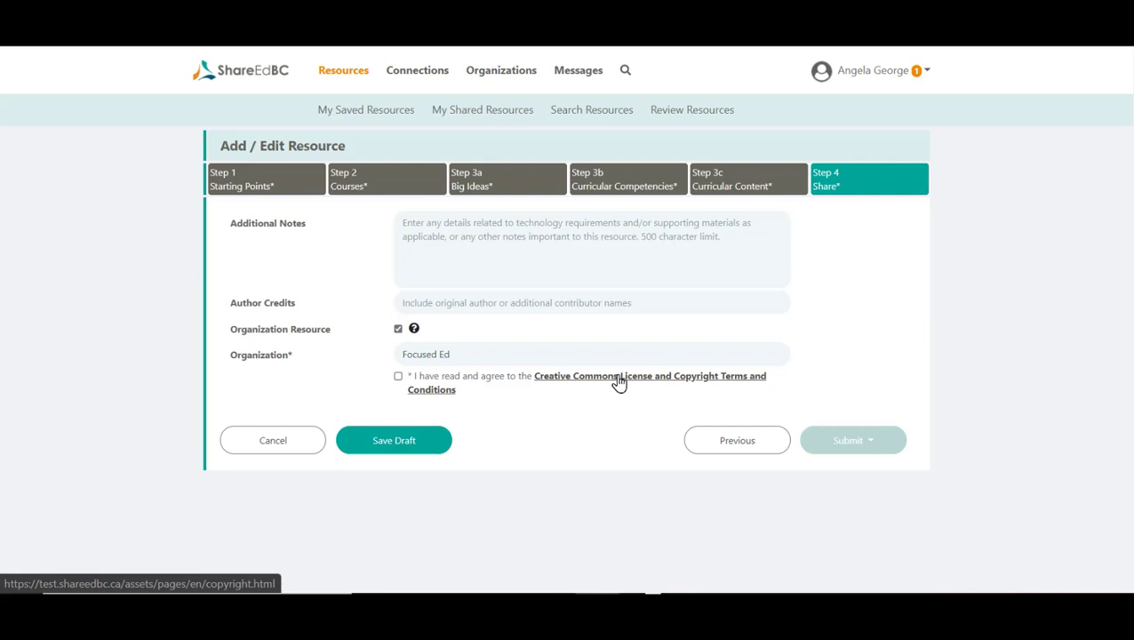
left_click(398, 377)
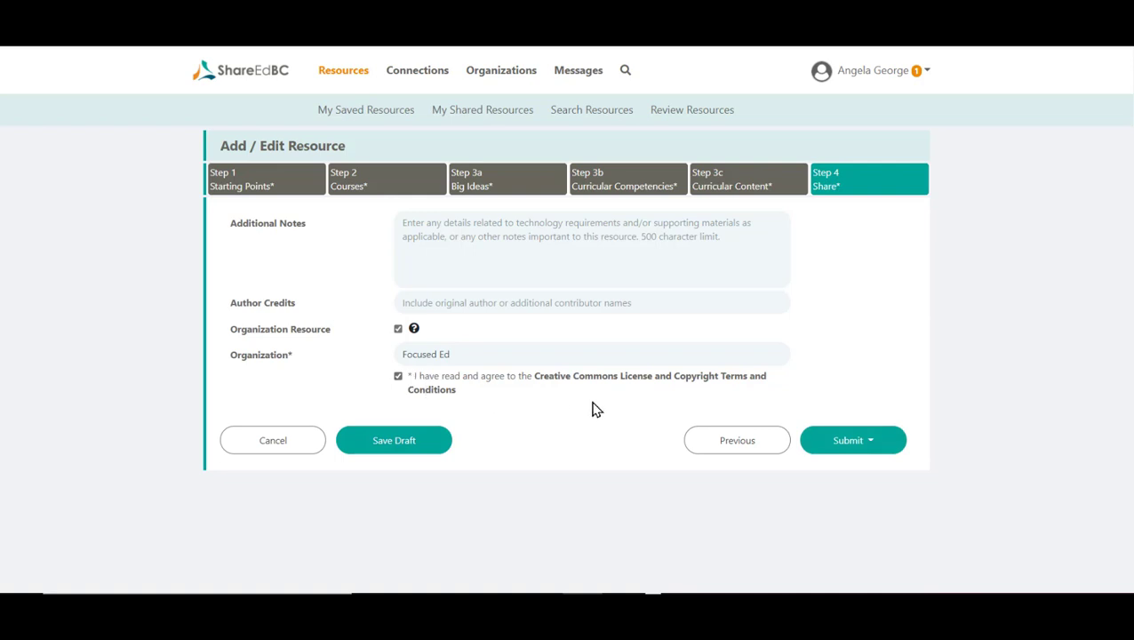